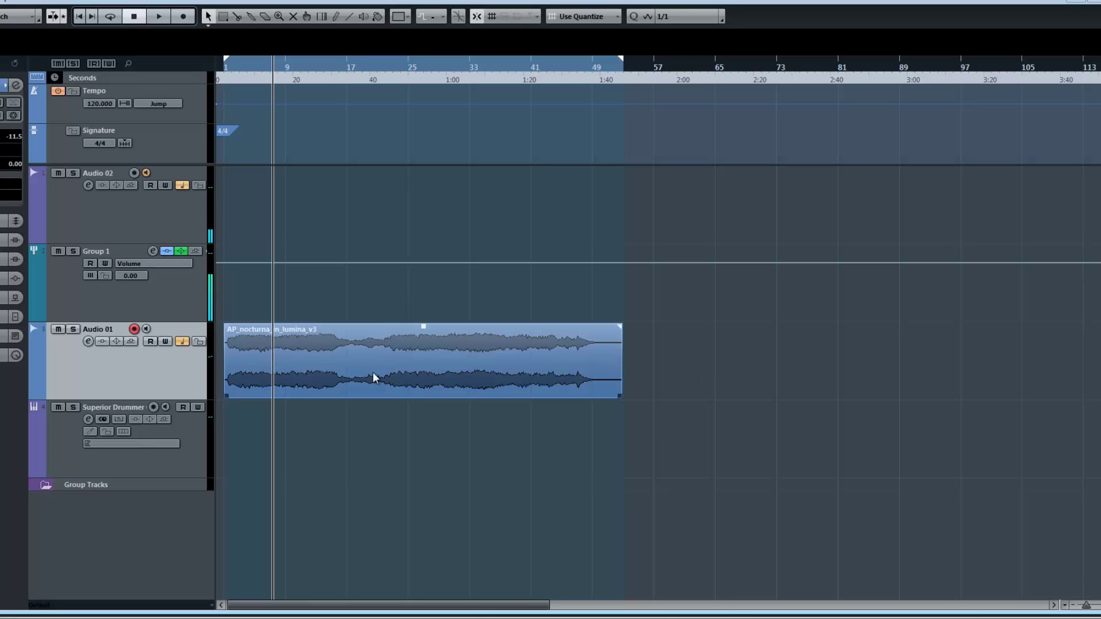
Step: Open the channel settings of the Audio 01 track and reposition the window so the inserts and equalizer are fully in view
left_click(188, 307)
left_click(329, 384)
key("e")
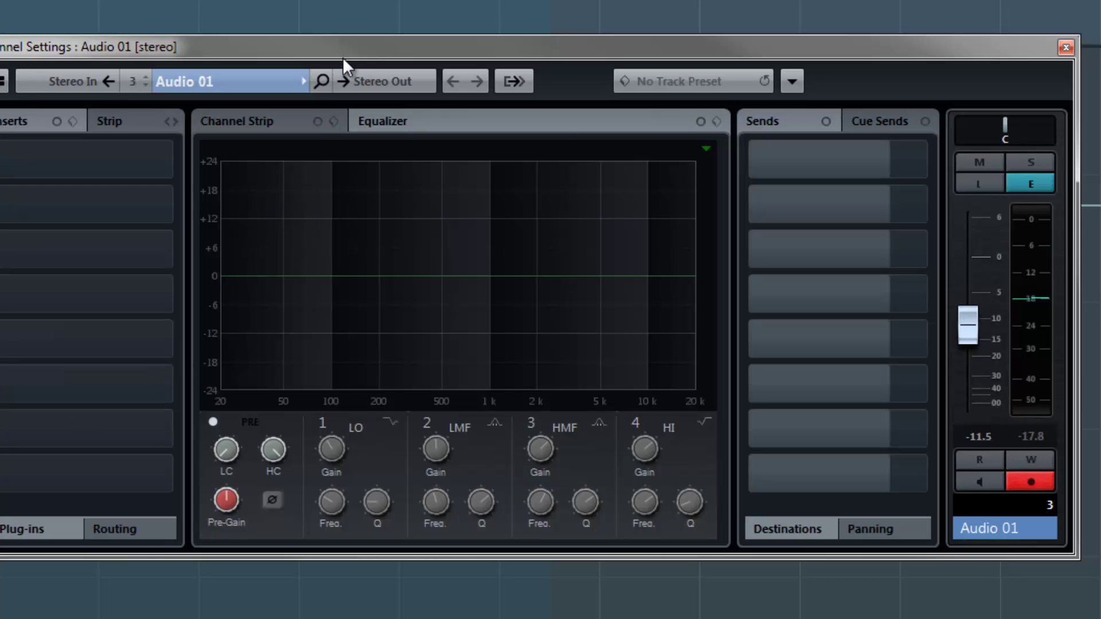
left_click_drag(338, 41, 593, 38)
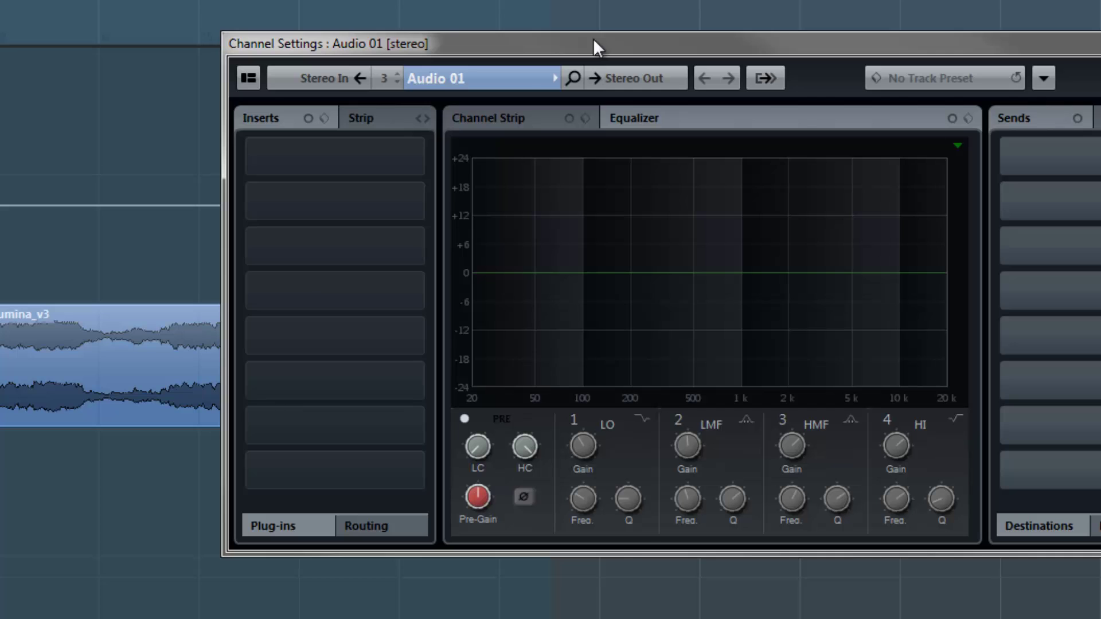
key("space")
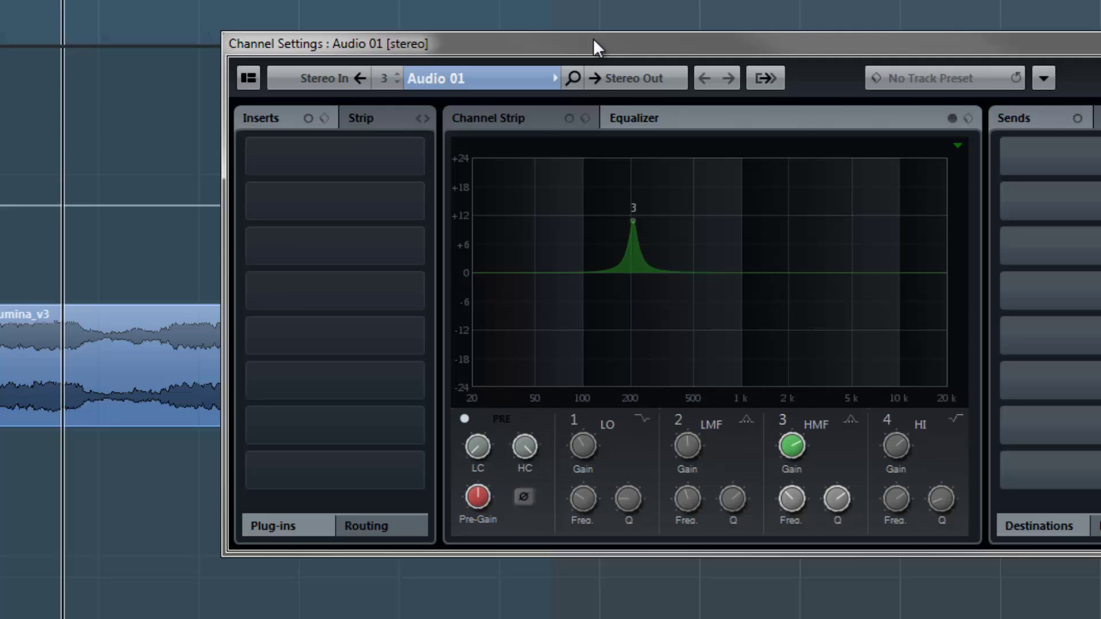
Step: Compare a wide and a narrow boost on EQ band 3 at 206.7 Hz using Q values of 1.0 and 12.0, ending at 10.5
left_click(632, 222)
left_click_drag(683, 198, 685, 22)
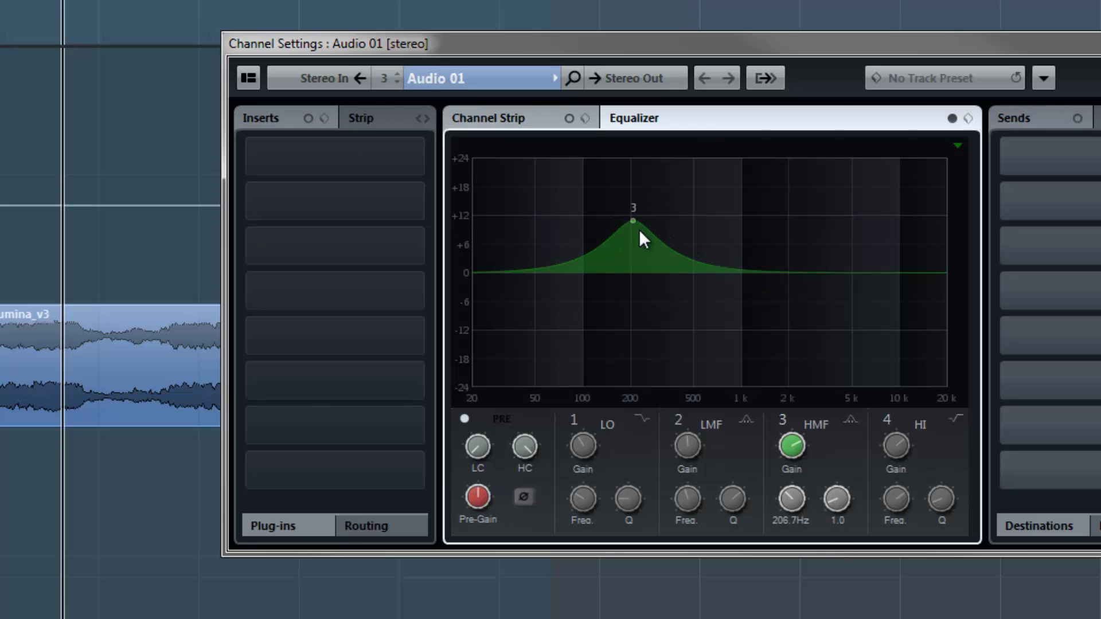
left_click_drag(634, 221, 581, 556)
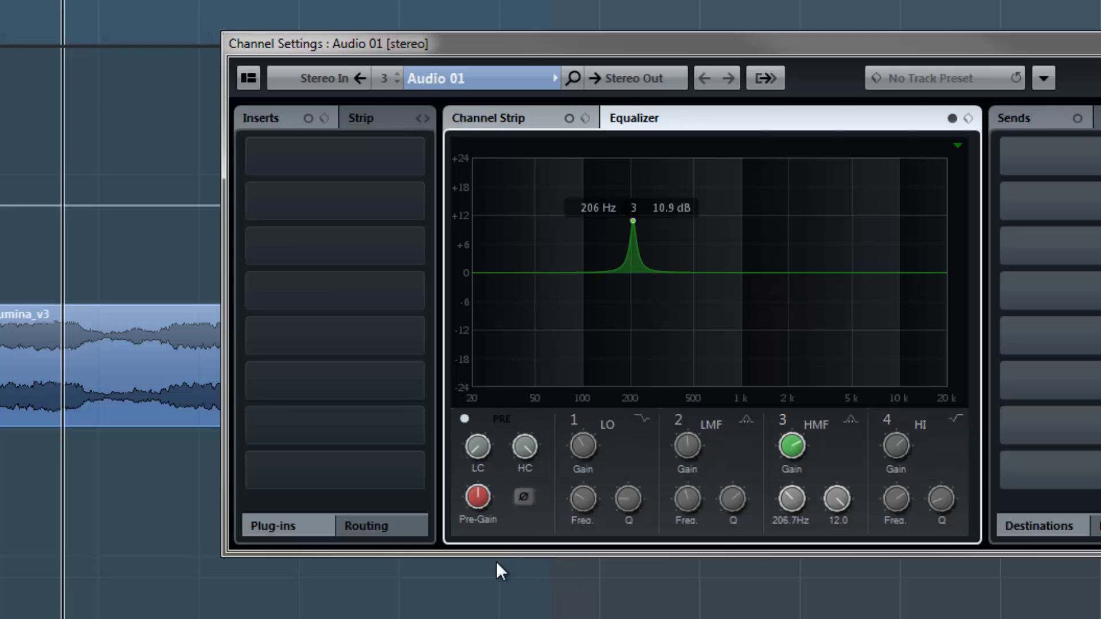
left_click_drag(496, 561, 640, 515)
left_click_drag(632, 221, 632, 246)
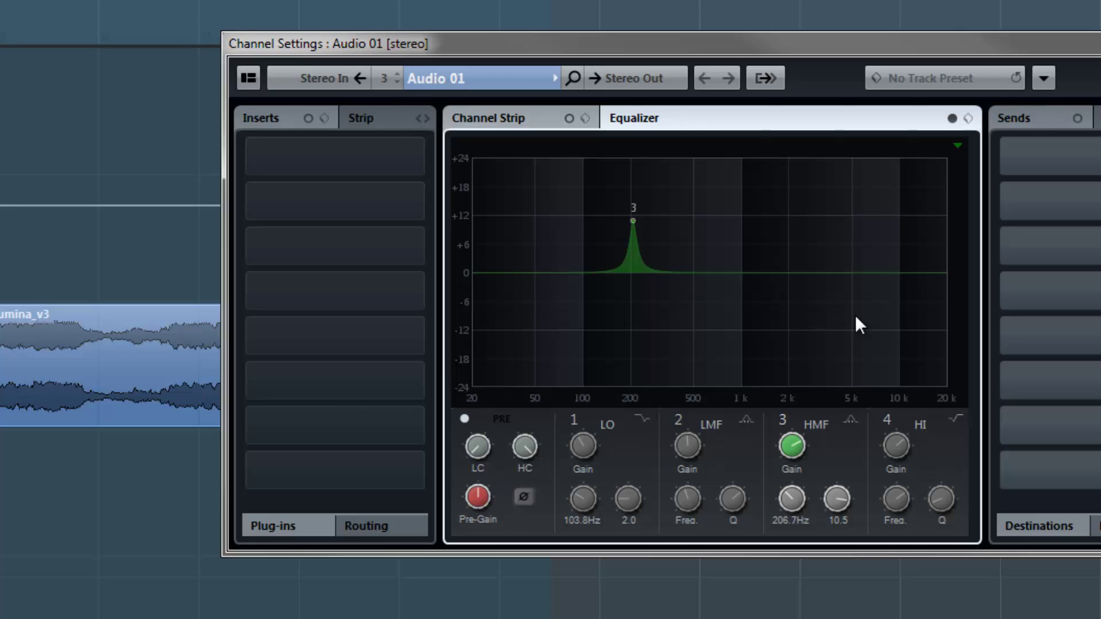
Step: Shift EQ band 3 to 102.8 Hz with a 13.1 dB boost while playing the track
key("space")
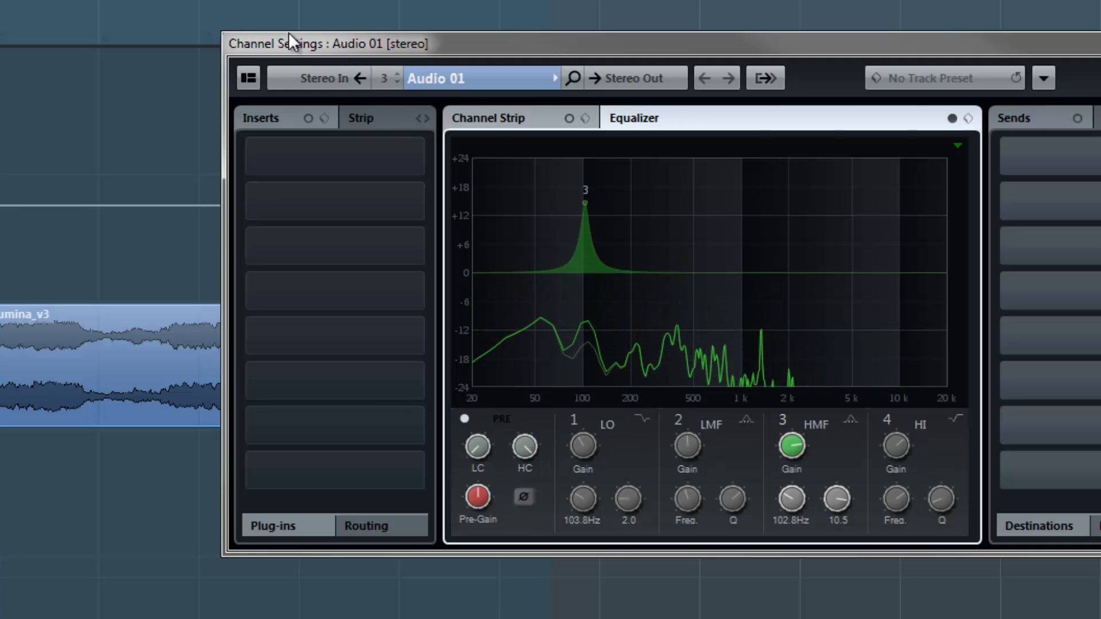
key("space")
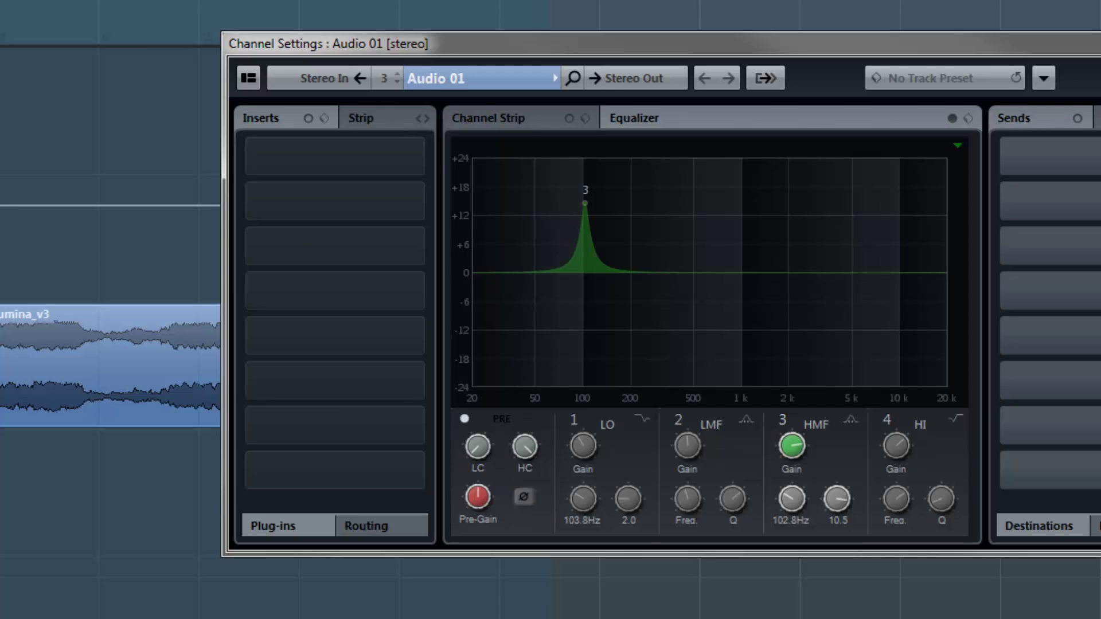
key("g")
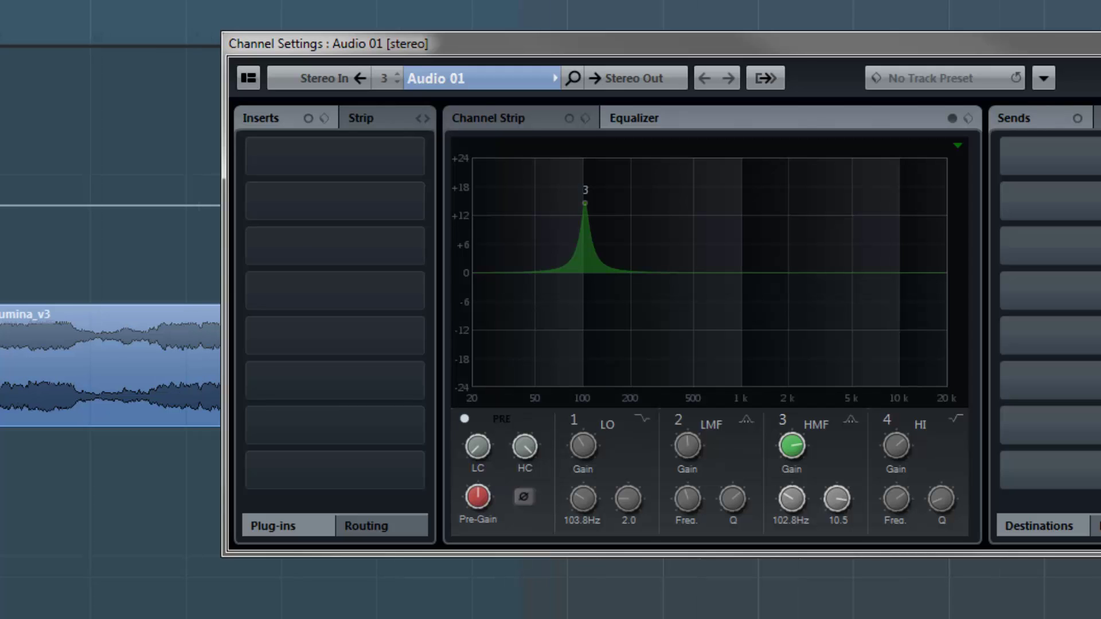
key("space")
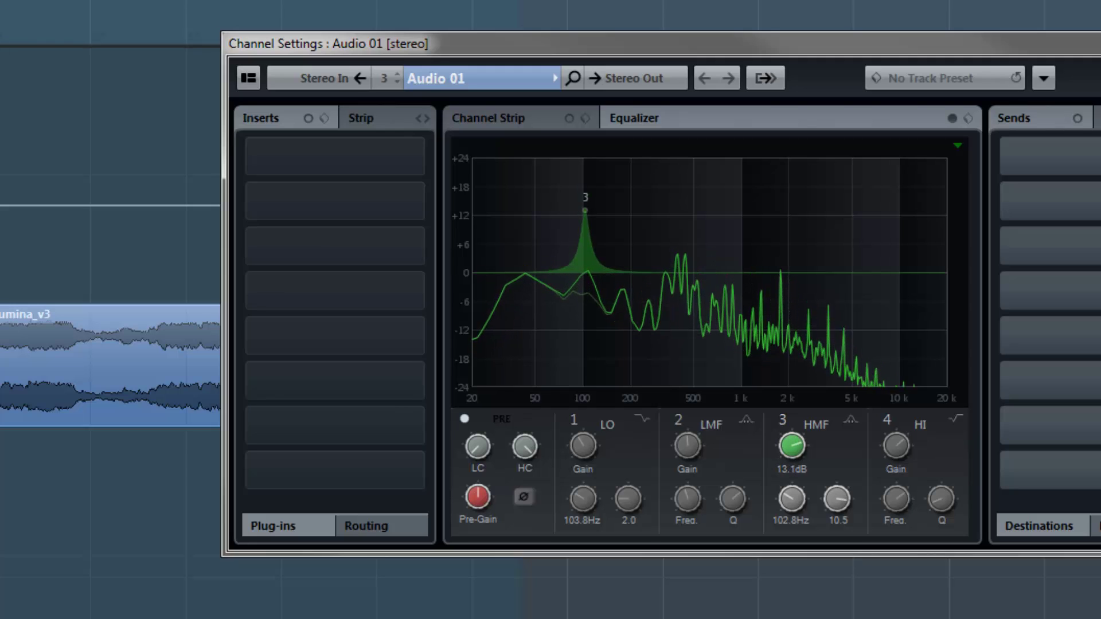
Step: Switch EQ band 3 off and on repeatedly during playback to compare the sound with and without the 102.8 Hz boost
double_click(585, 211)
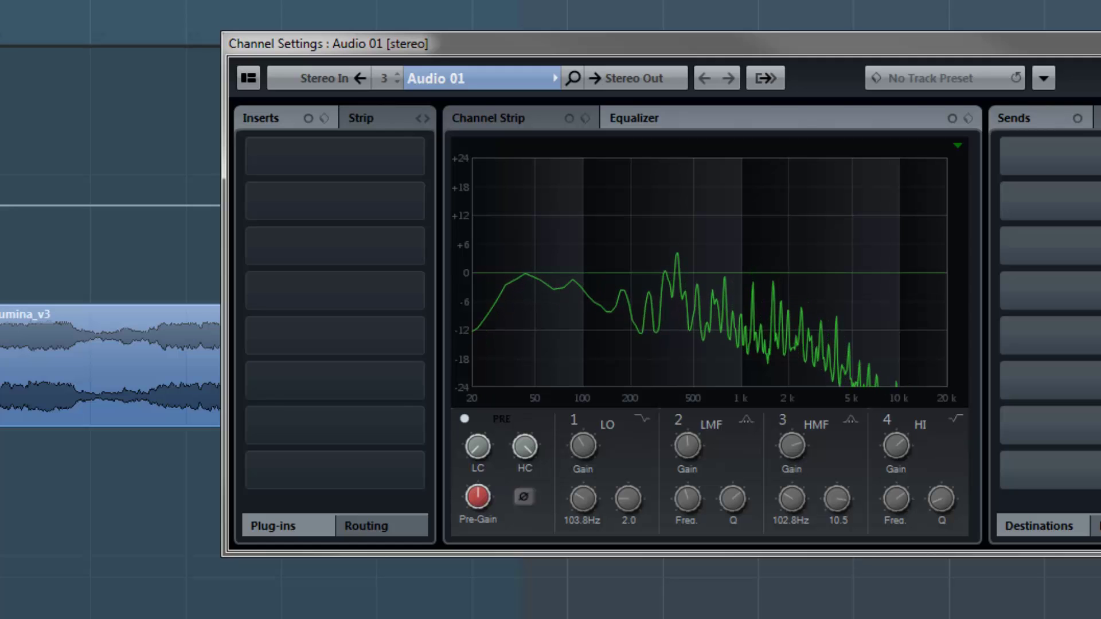
double_click(585, 210)
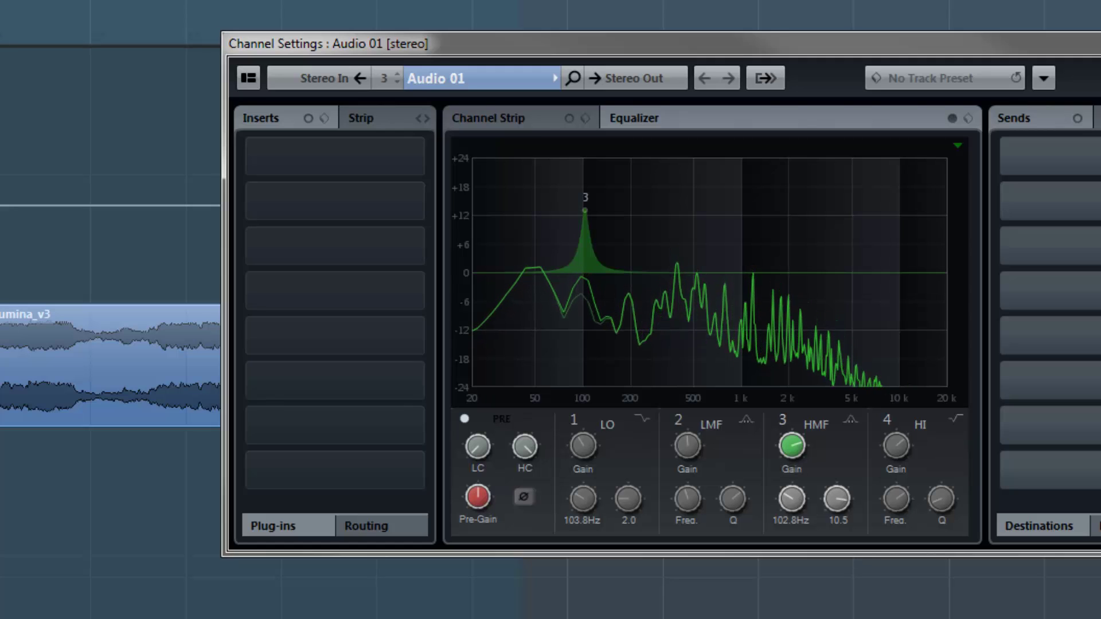
double_click(585, 210)
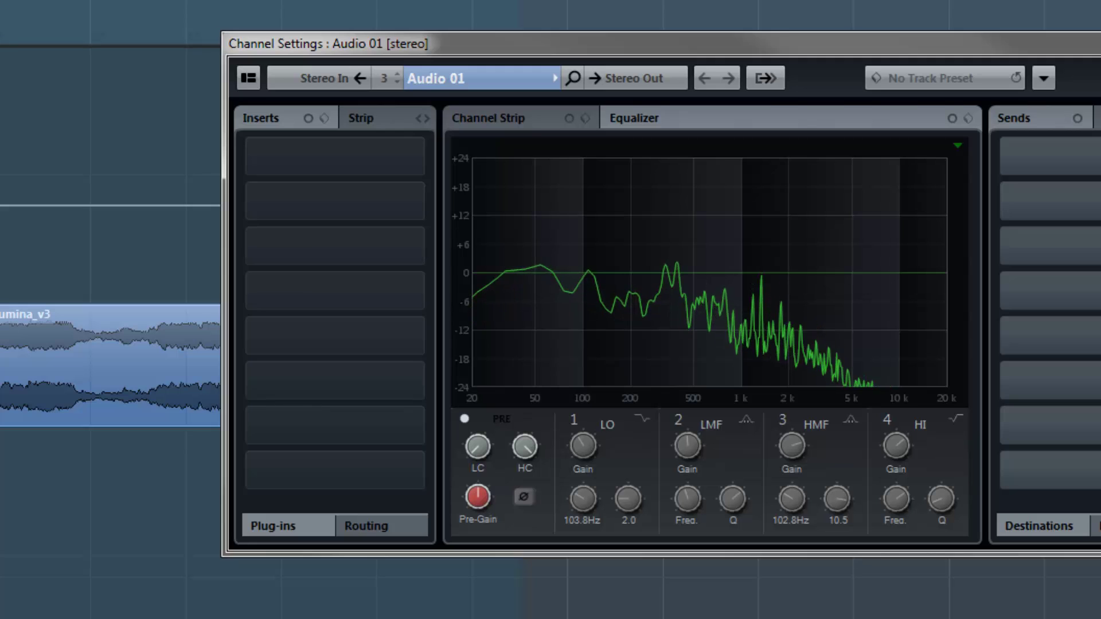
double_click(585, 210)
double_click(585, 211)
double_click(585, 211)
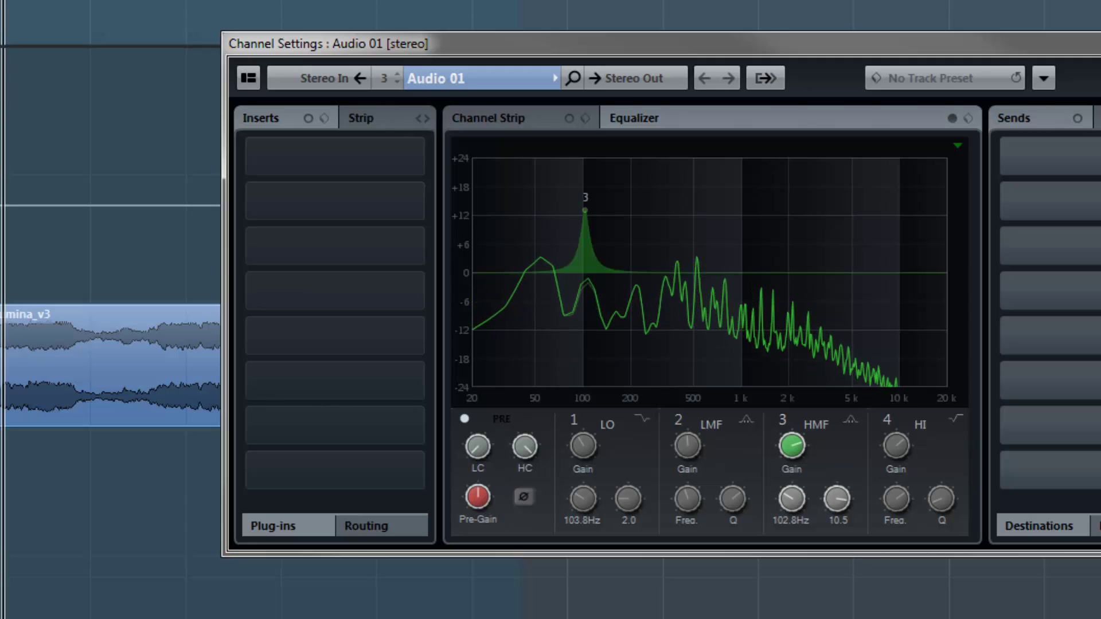
Step: Move the EQ band 3 boost to 205.4 Hz and compare the sound with the band on and off, ending with playback stopped
left_click_drag(585, 210, 632, 210)
double_click(632, 211)
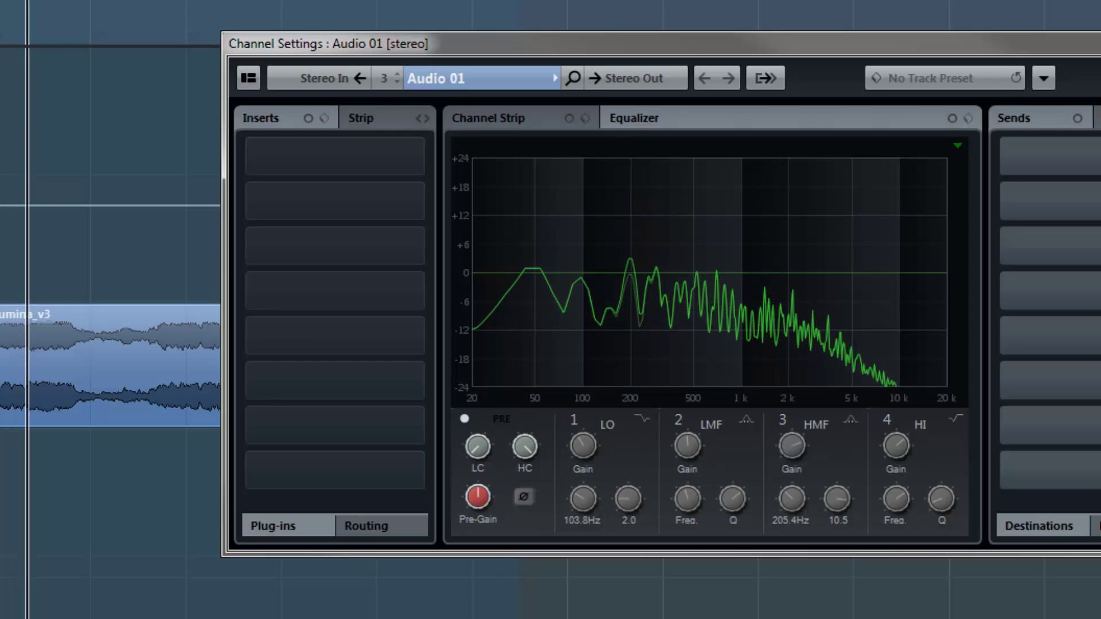
double_click(632, 211)
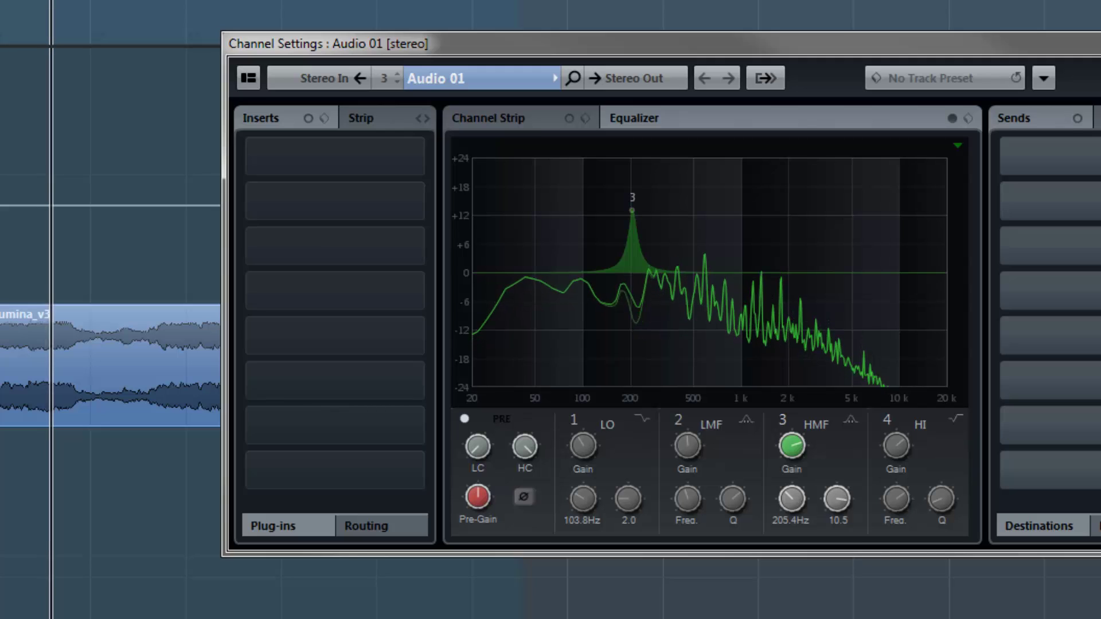
double_click(632, 210)
left_click(782, 421)
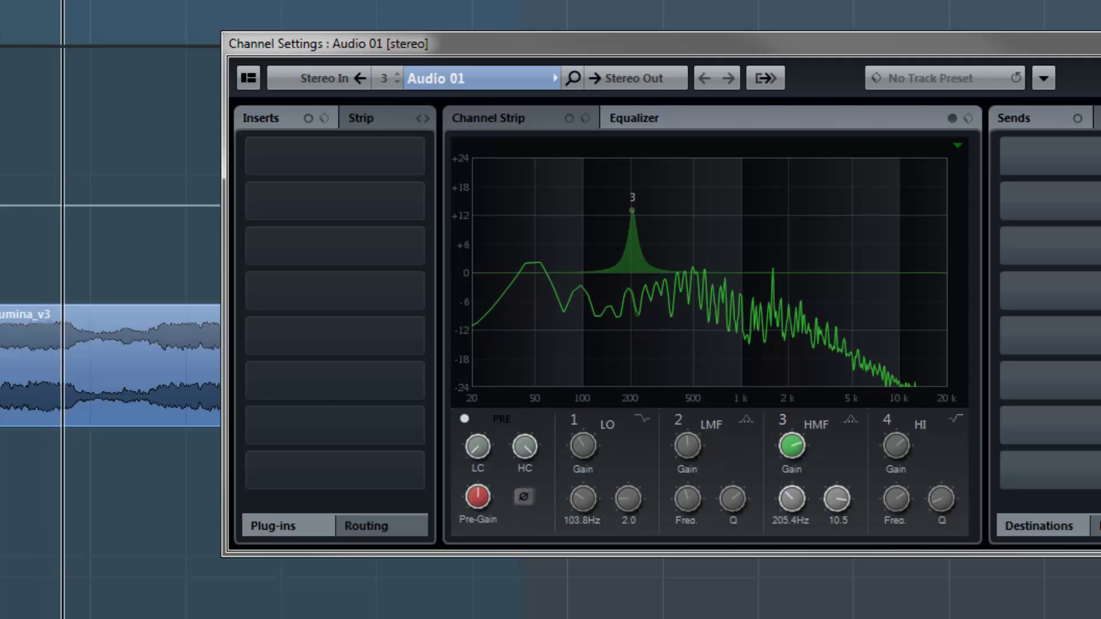
left_click(782, 421)
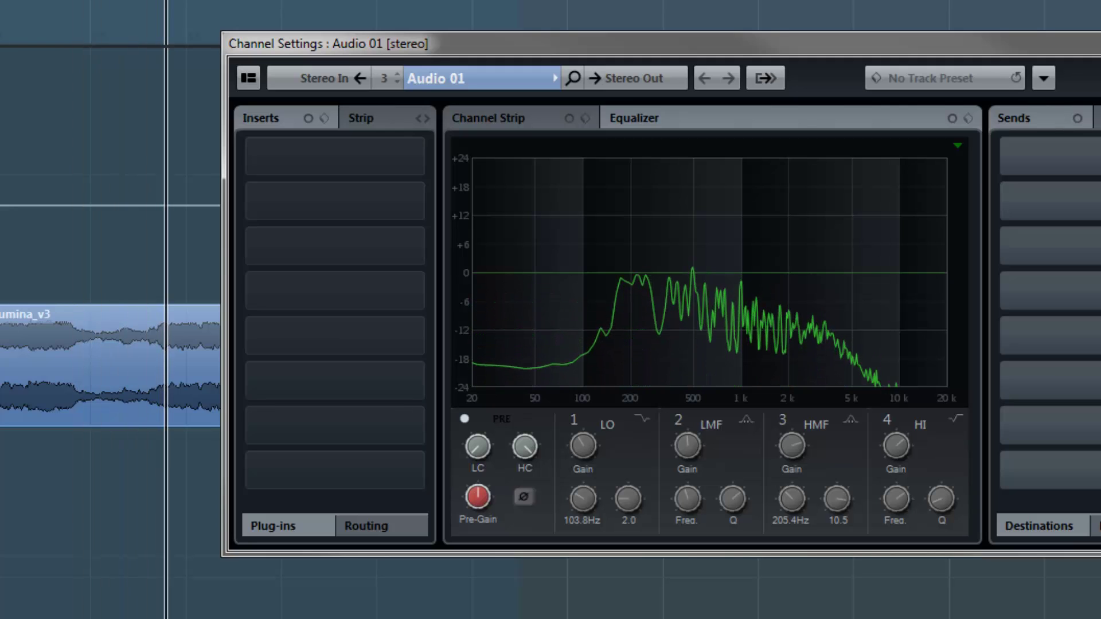
left_click(783, 420)
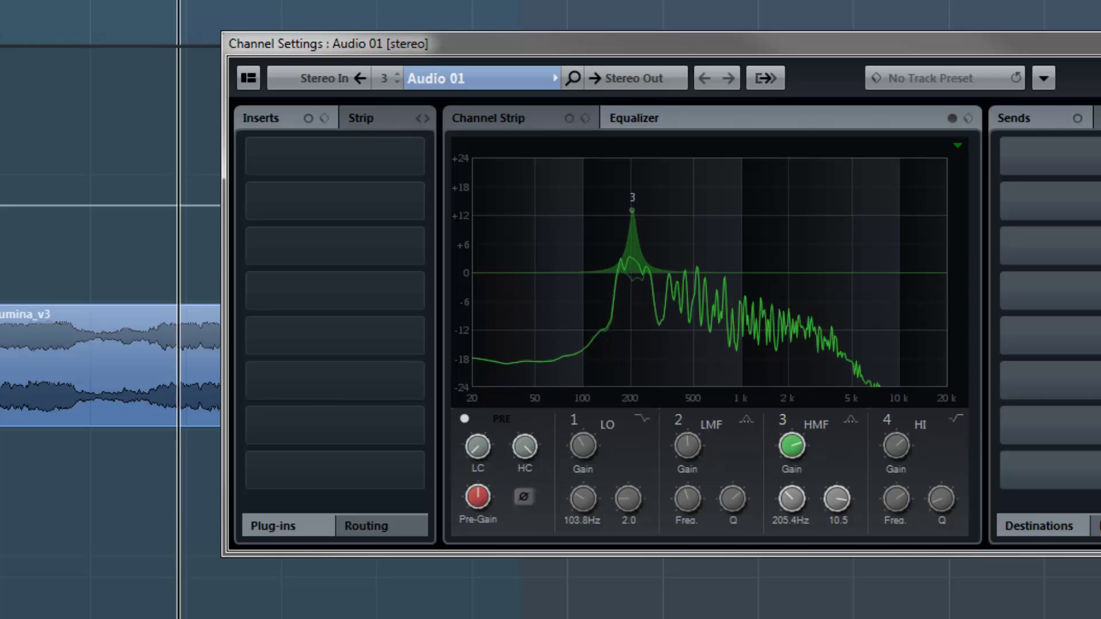
left_click(782, 420)
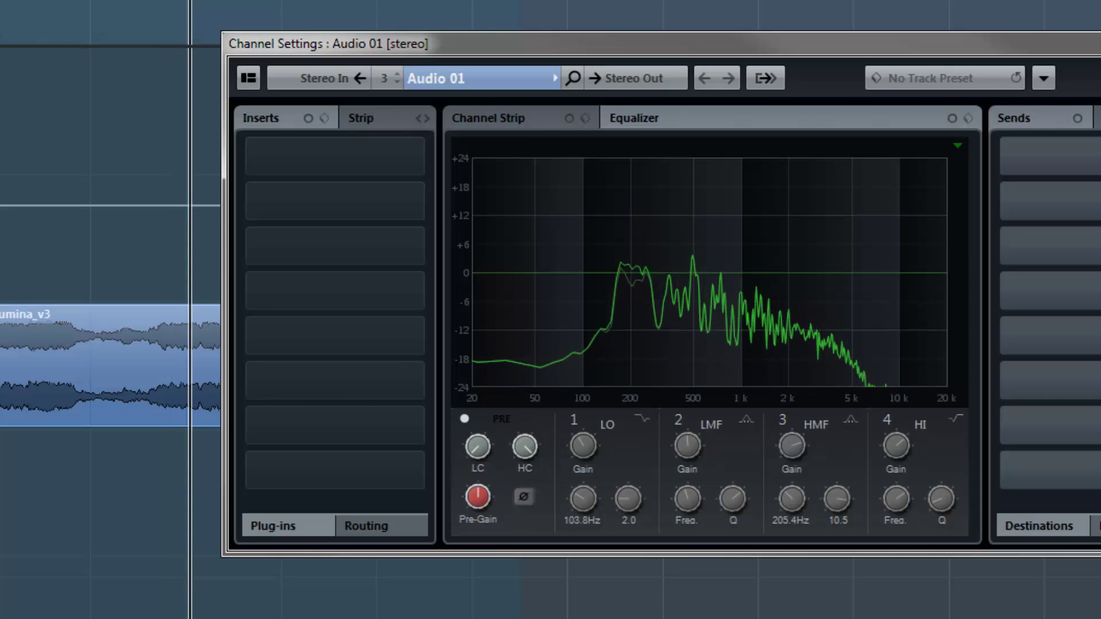
key("space")
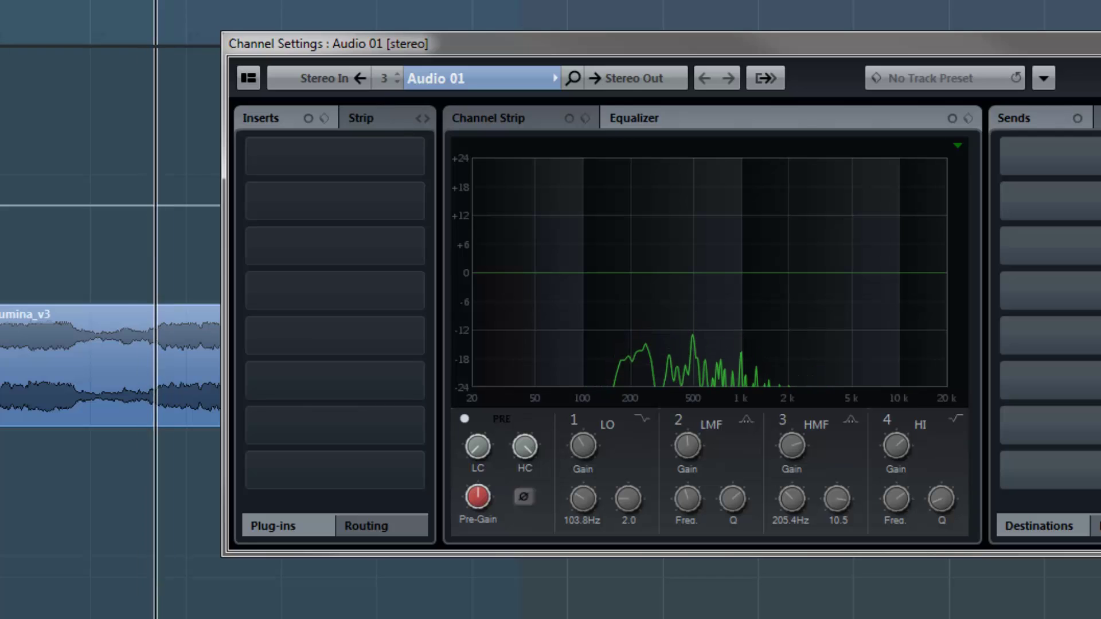
Step: Resume playback and audition the 205.4 Hz boost by switching EQ band 3 on and off, leaving it active
key("space")
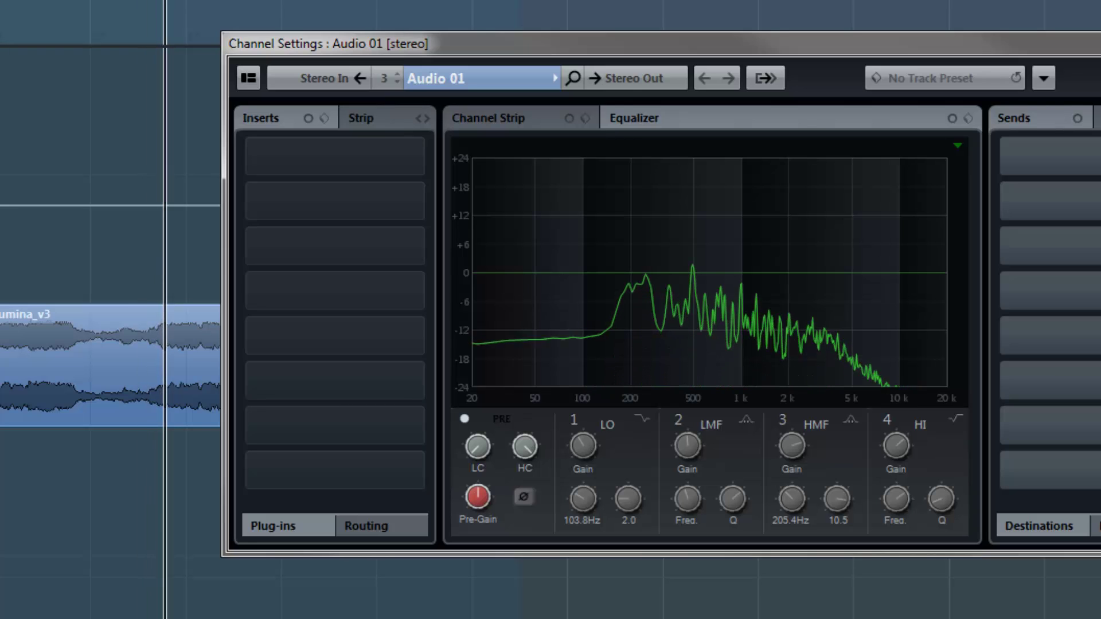
left_click(782, 421)
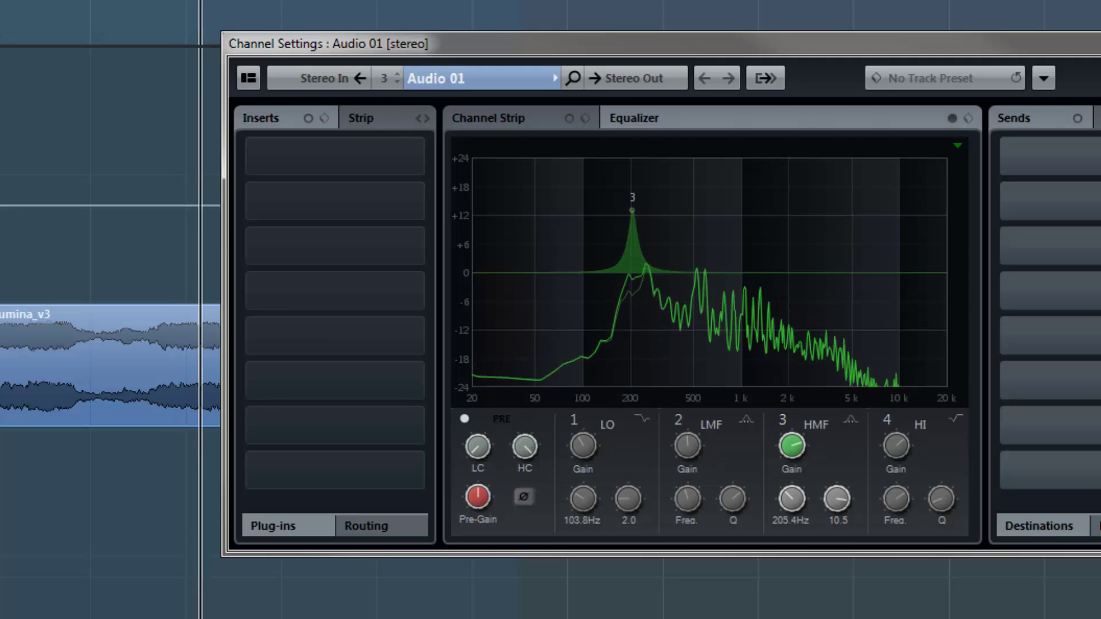
left_click(782, 420)
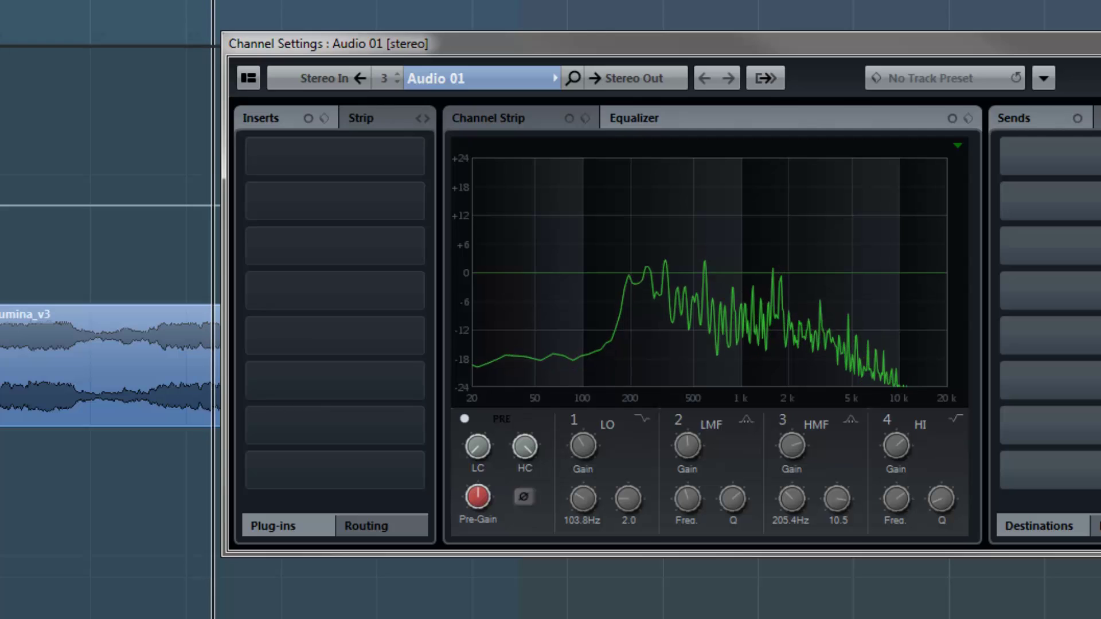
left_click(782, 421)
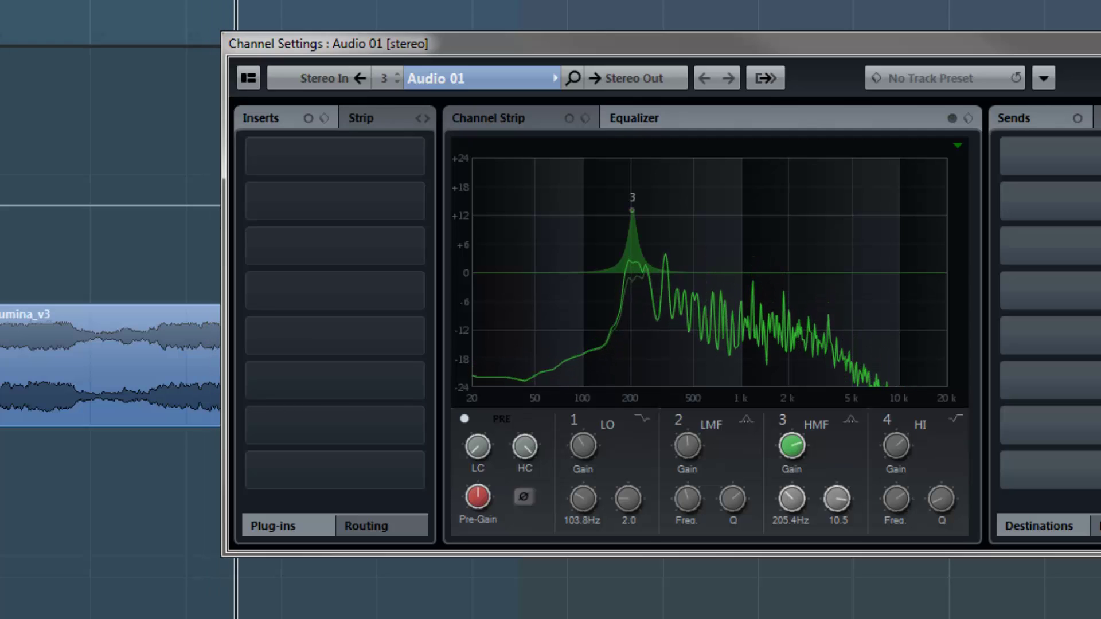
Step: Audition a cut of about 21 dB and a 17.3 dB boost on EQ band 3 at 205.4 Hz, comparing with the band bypassed
left_click_drag(792, 446, 792, 484)
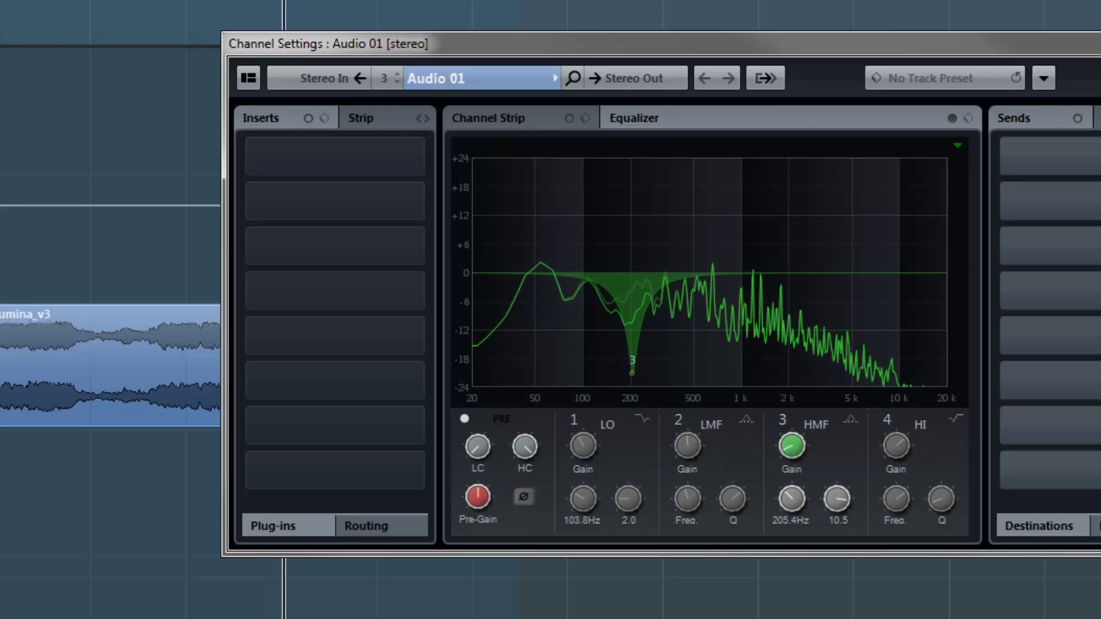
left_click(783, 421)
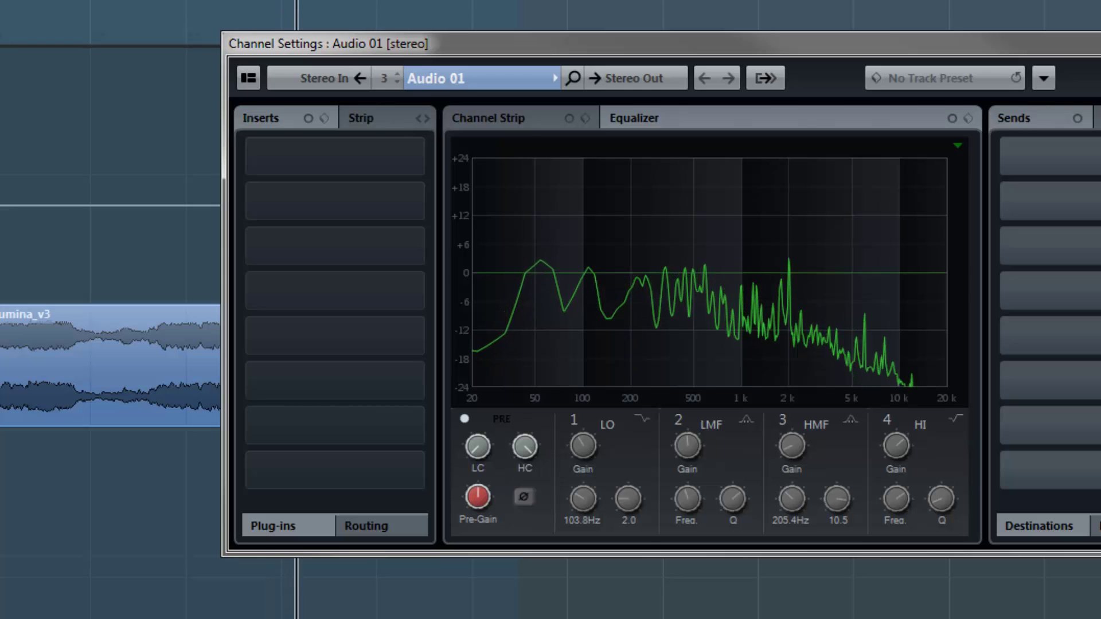
left_click(782, 420)
left_click(782, 421)
left_click(783, 420)
left_click_drag(792, 446, 792, 337)
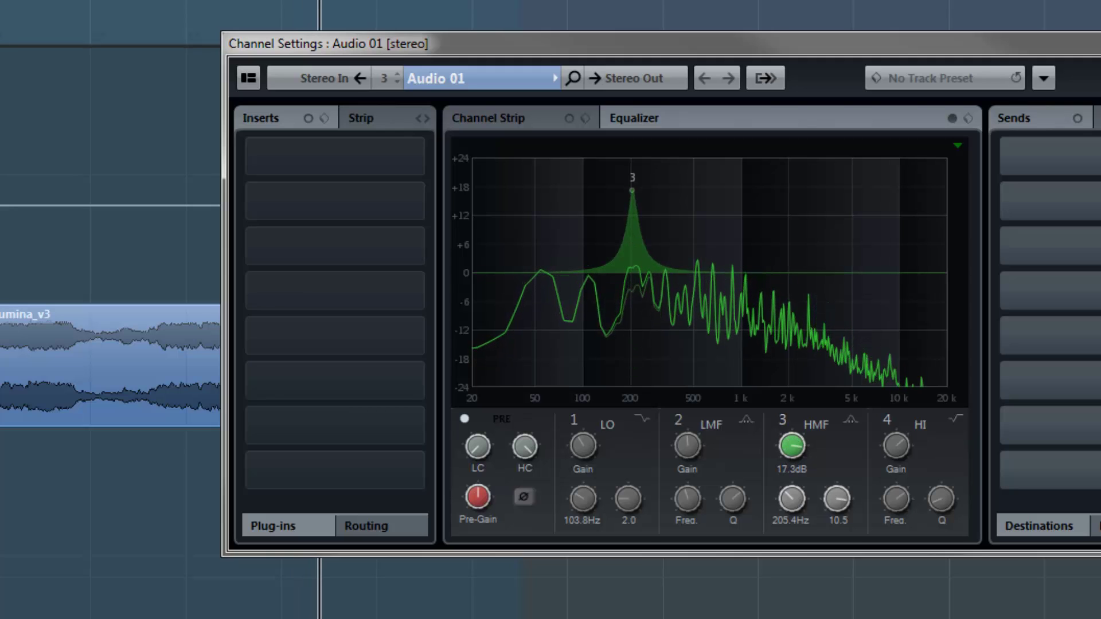
left_click(783, 420)
Step: Rewind to the section after the quiet passage, replay it, and audition a deep cut on EQ band 3 at 205.3 Hz
key("KP_Subtract")
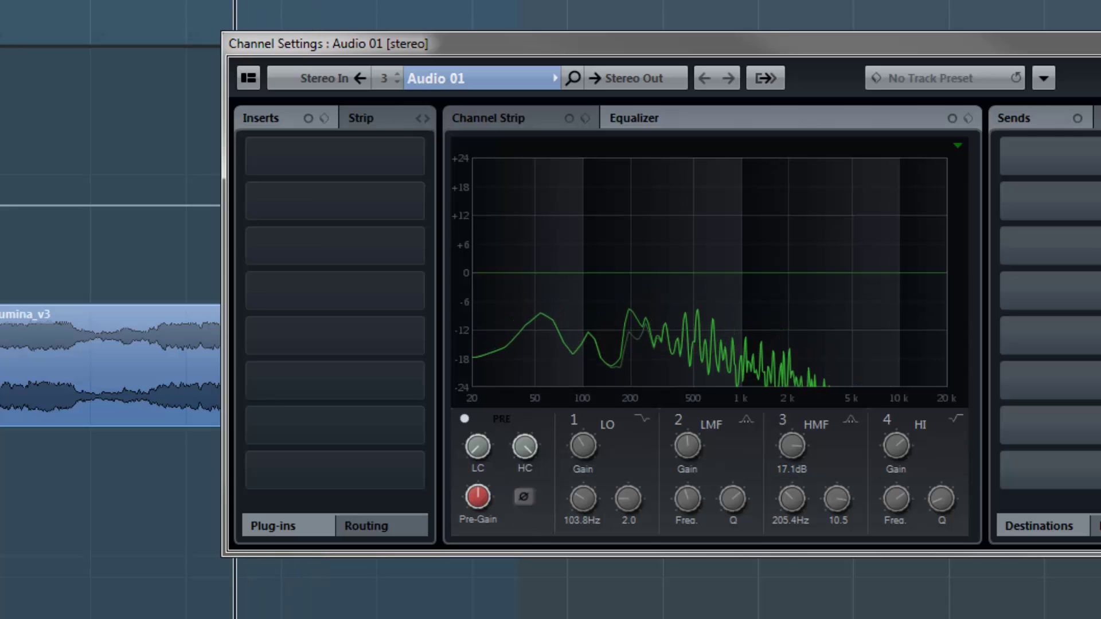
key("KP_Subtract")
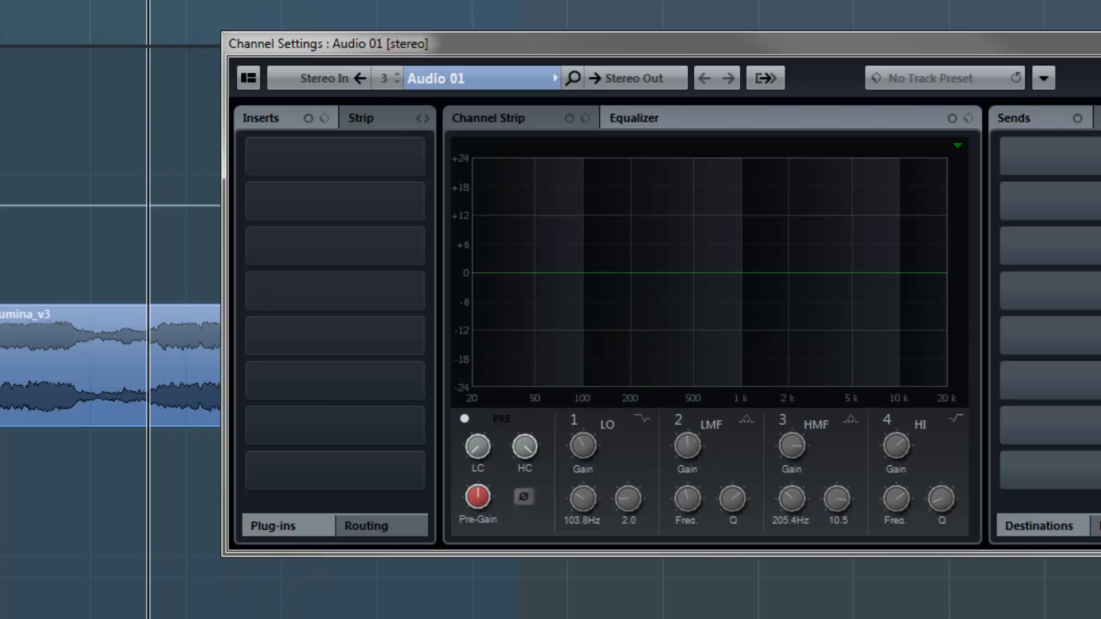
key("KP_Add")
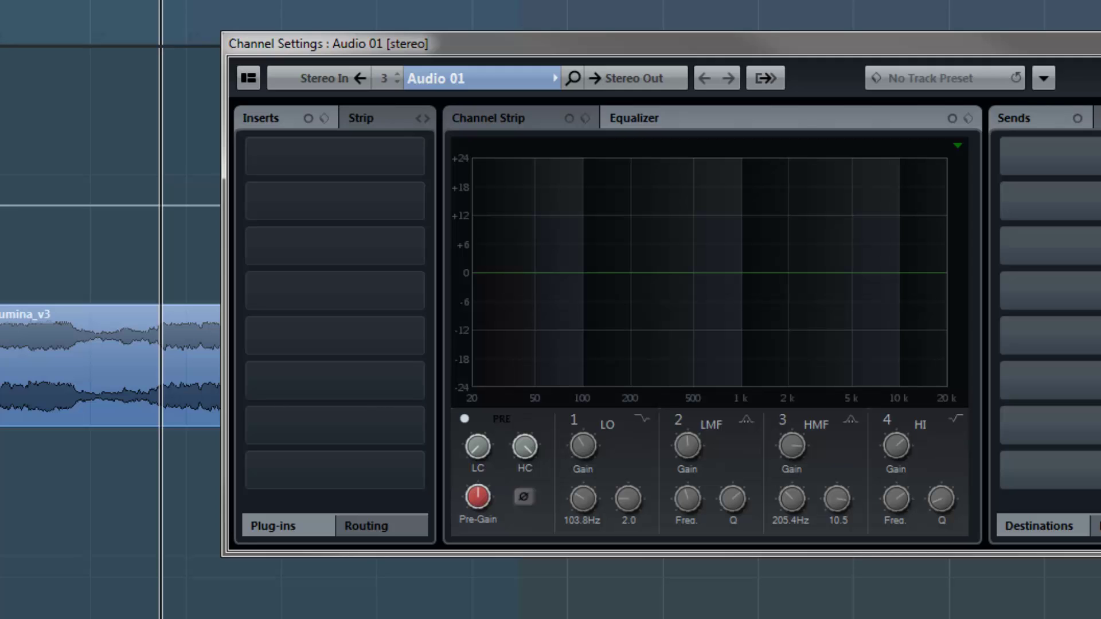
key("space")
left_click(678, 421)
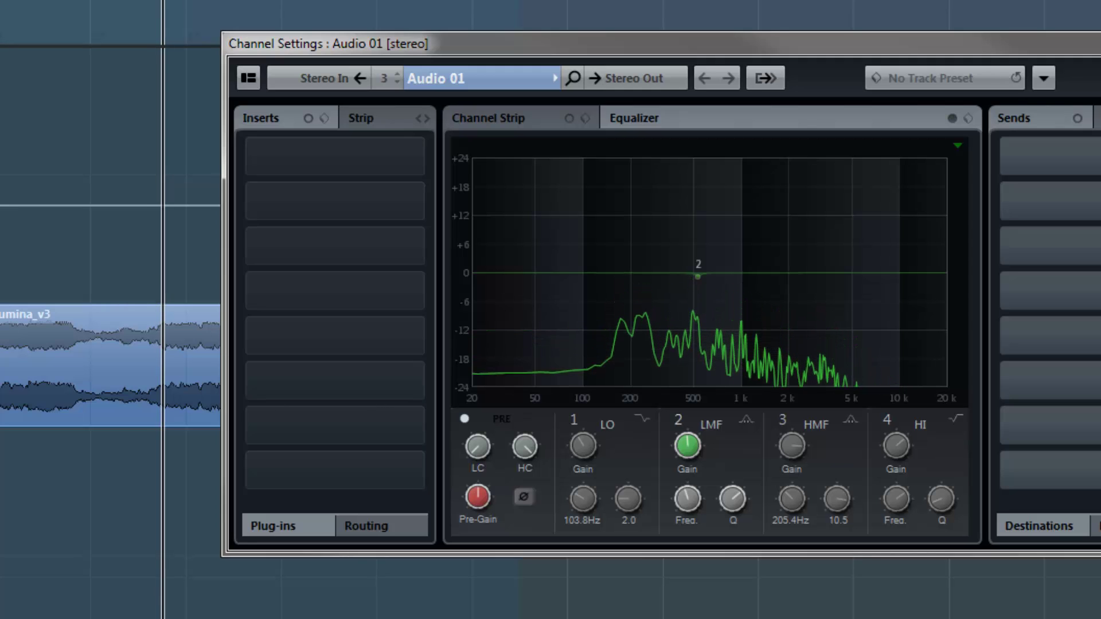
left_click_drag(632, 273, 632, 365)
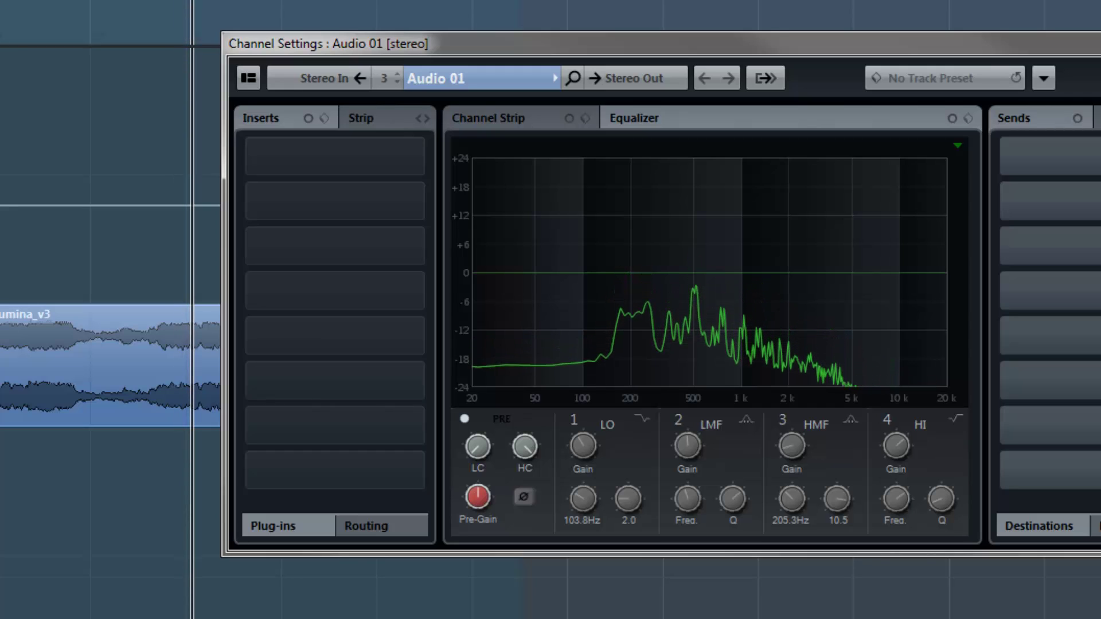
Step: Audition EQ band 3 with a 12.7 dB boost at 988.1 Hz, then stop playback
key("space")
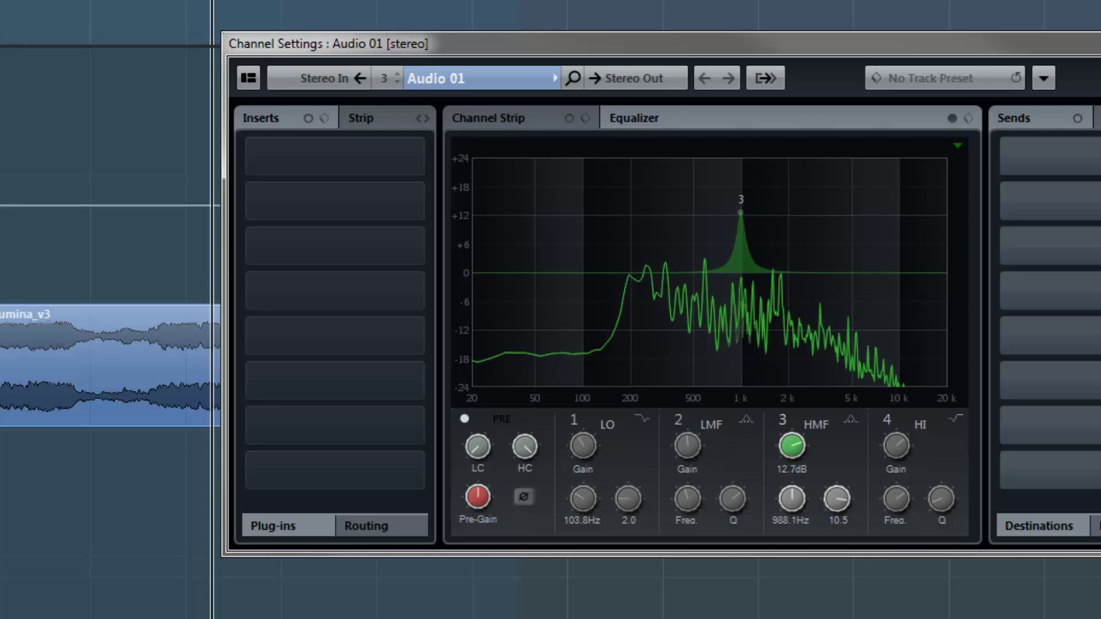
key("space")
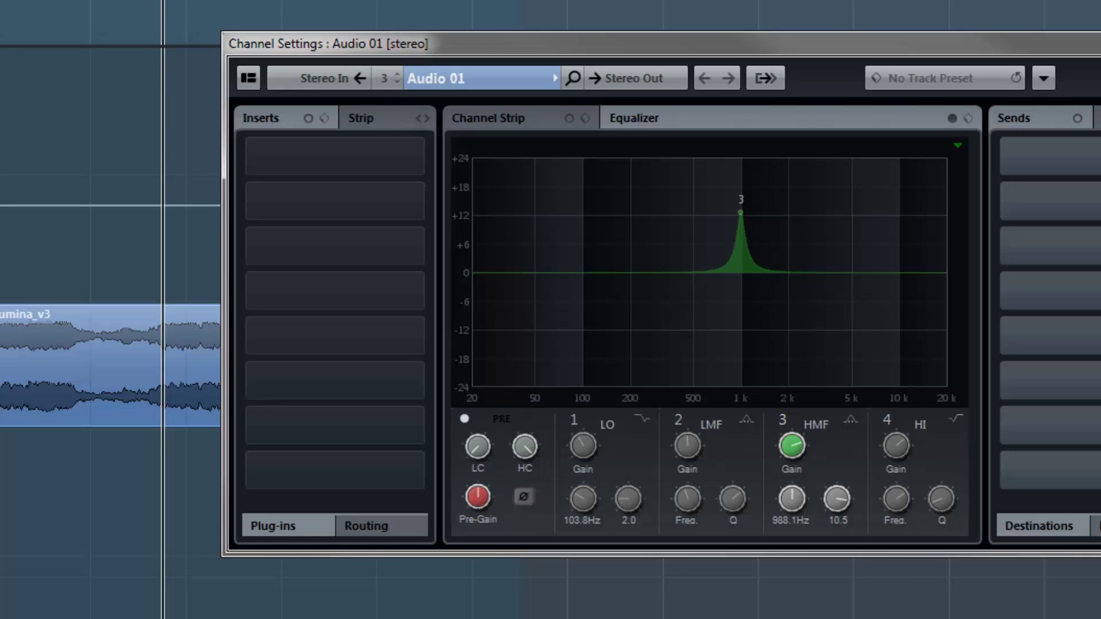
Step: Resume playback to audition EQ band 3 around 1.95 kHz, and shift the Channel Settings window further over the audio clip
key("space")
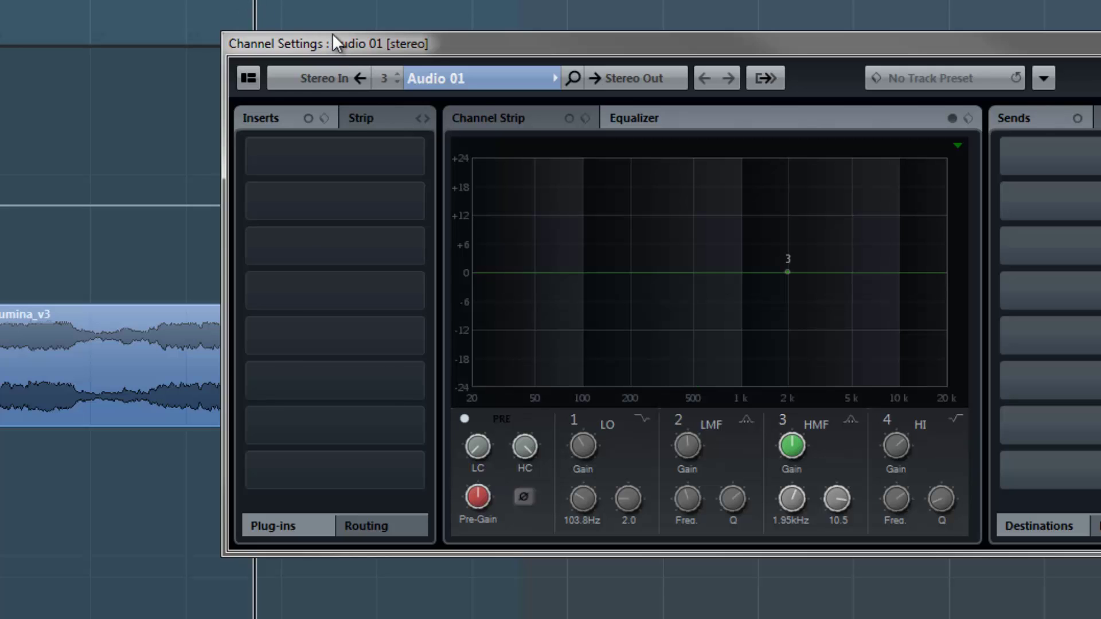
left_click_drag(371, 44, 304, 54)
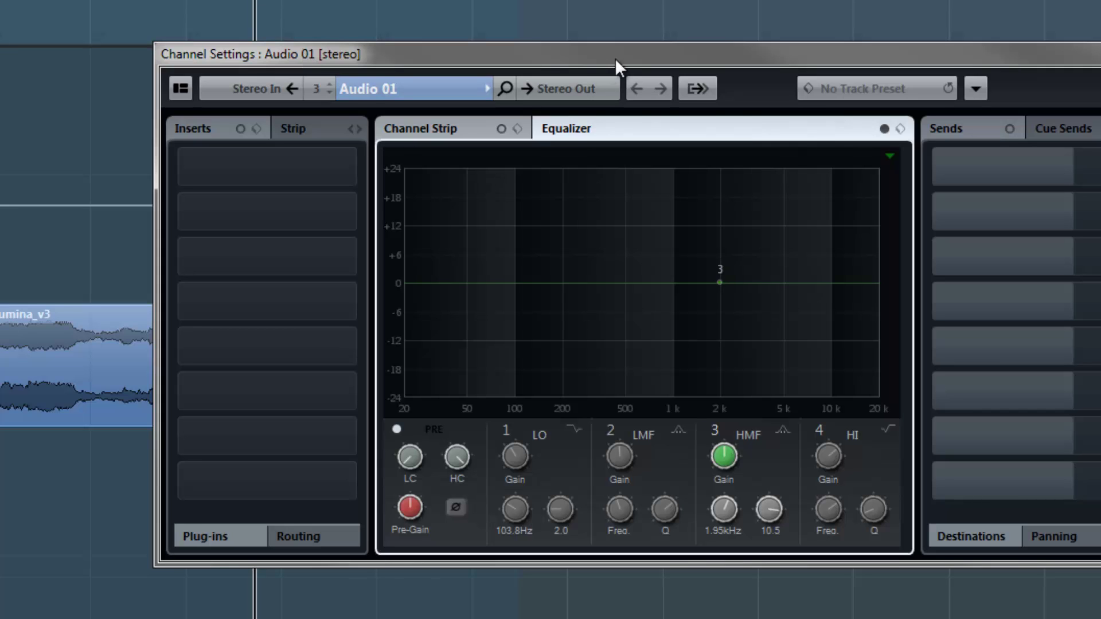
left_click_drag(614, 57, 585, 80)
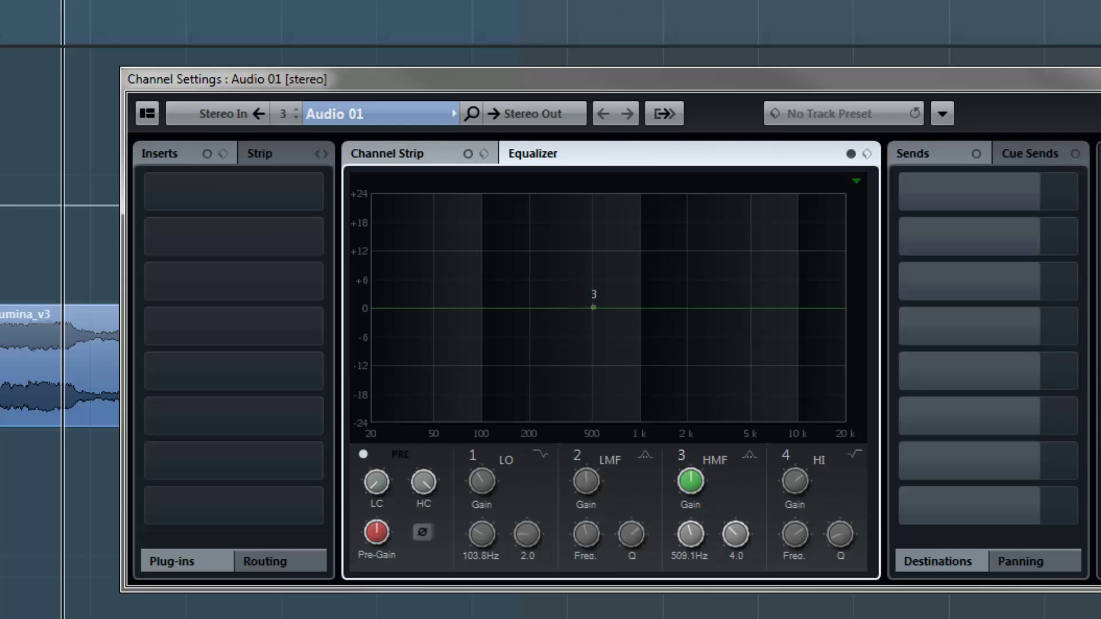
Step: Move EQ band 3 to about 500 Hz near 0 dB, sweep it slightly higher in frequency, and toggle playback
mouse_move(591, 310)
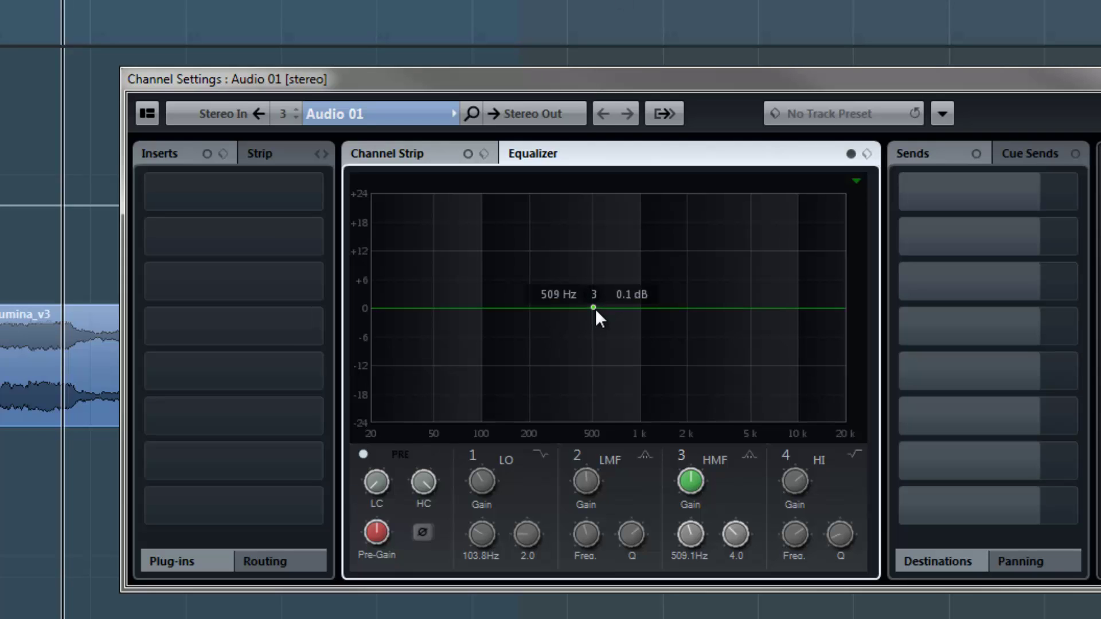
left_click_drag(589, 309, 592, 312)
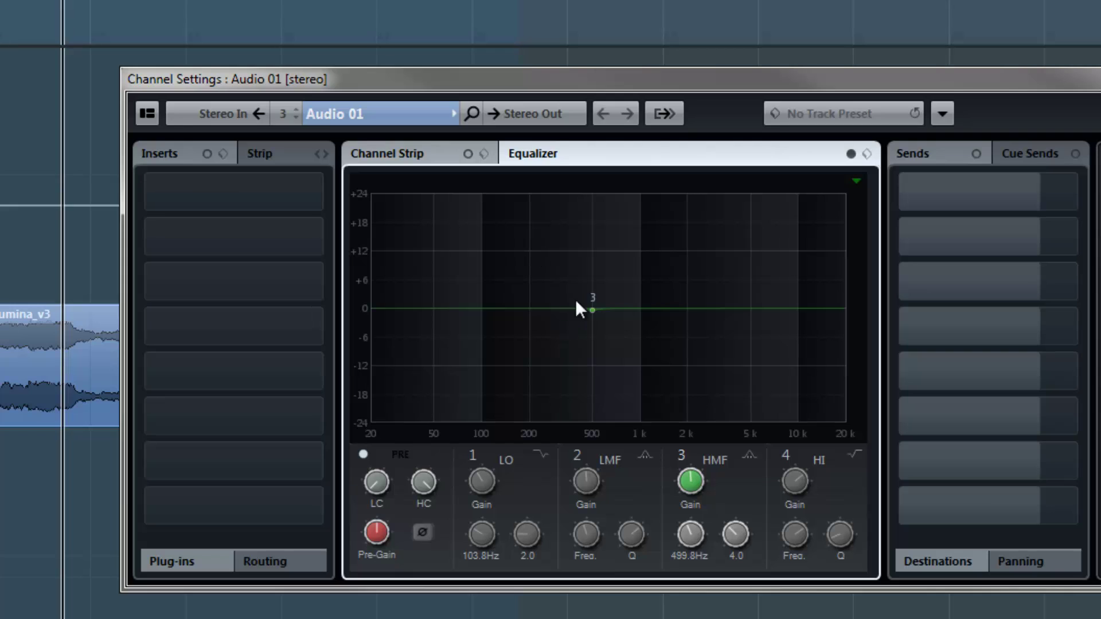
left_click_drag(593, 311, 617, 307)
key("space")
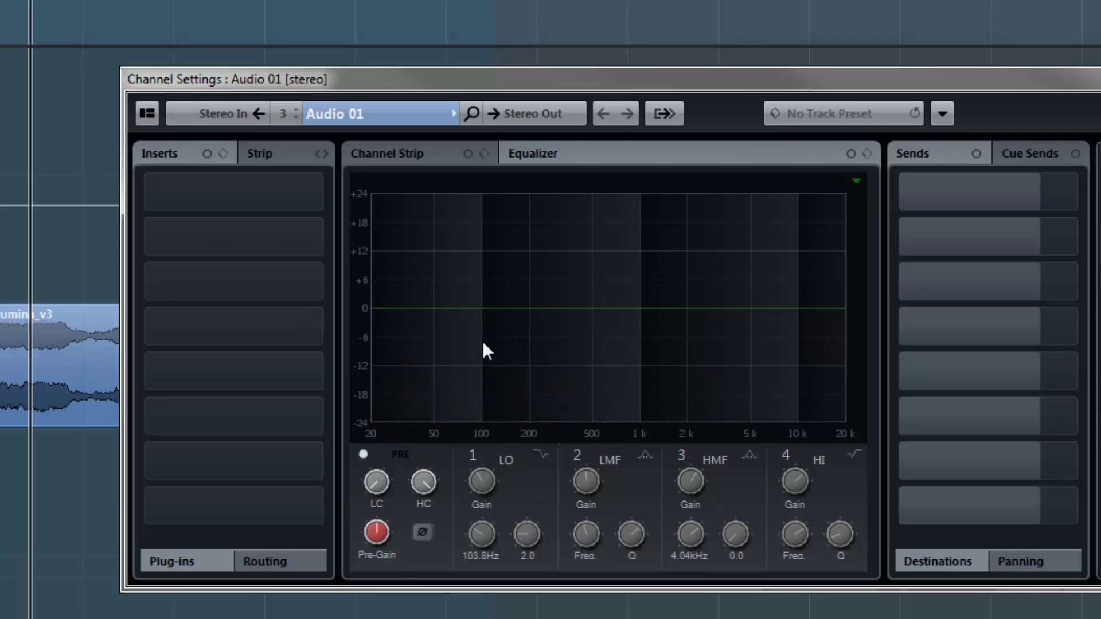
Step: Play two short bursts of the track with all EQ bands off to examine its spectrum in the equalizer display
key("space")
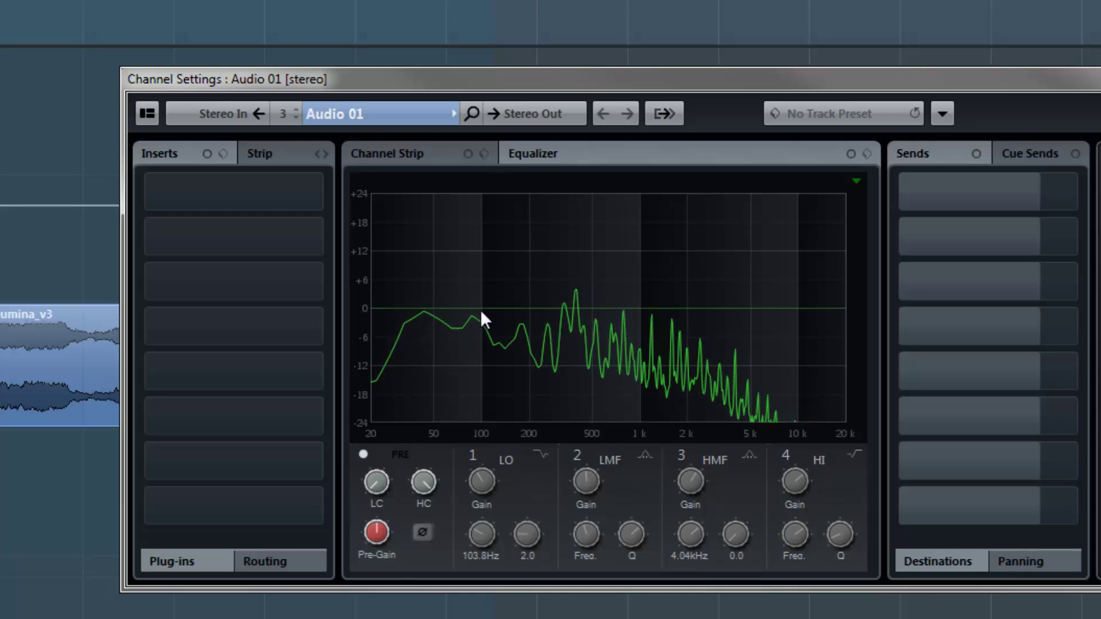
key("space")
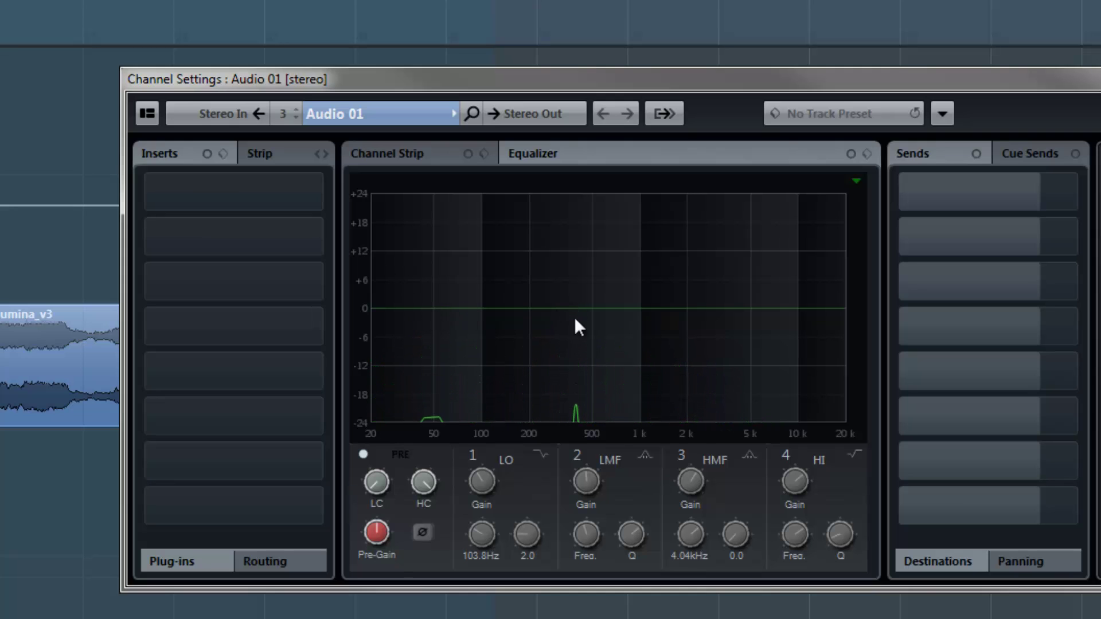
key("space")
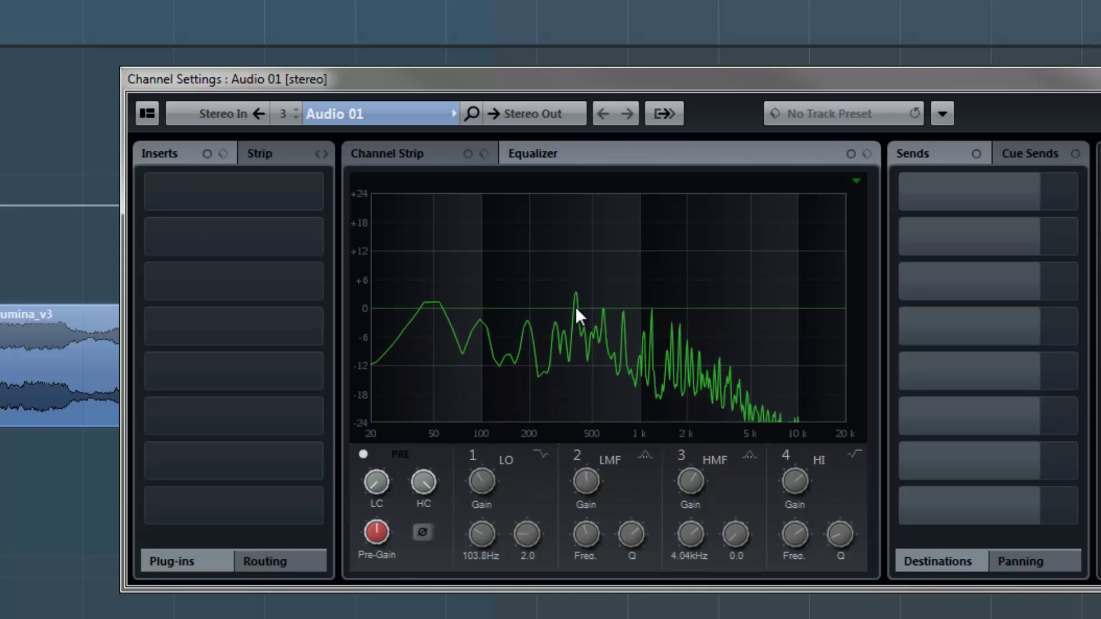
key("space")
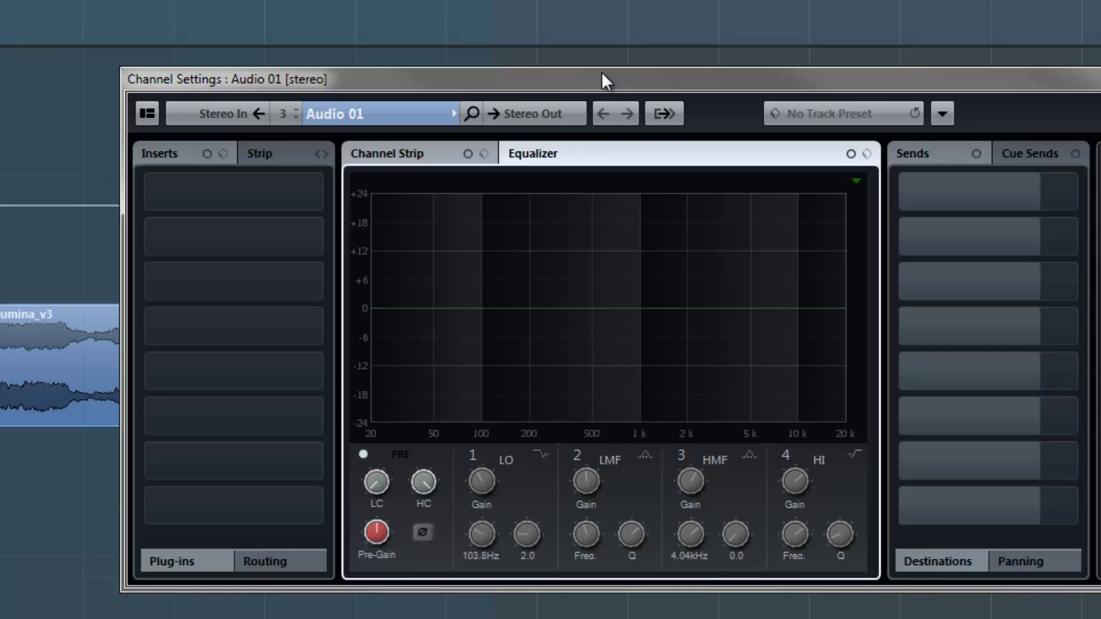
left_click_drag(601, 71, 588, 79)
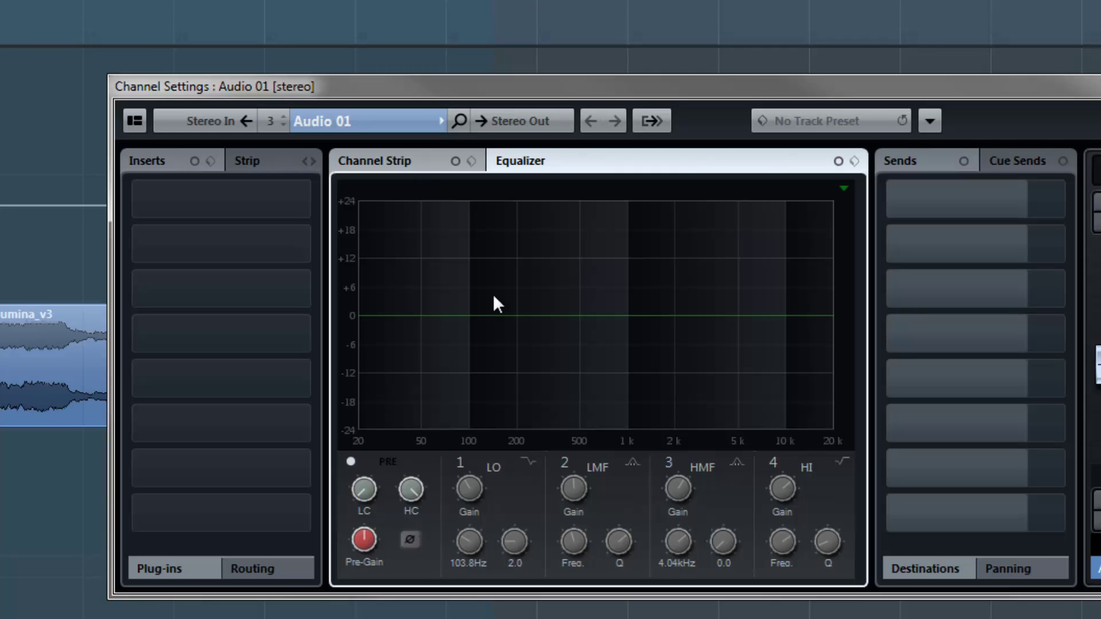
left_click_drag(681, 97, 672, 82)
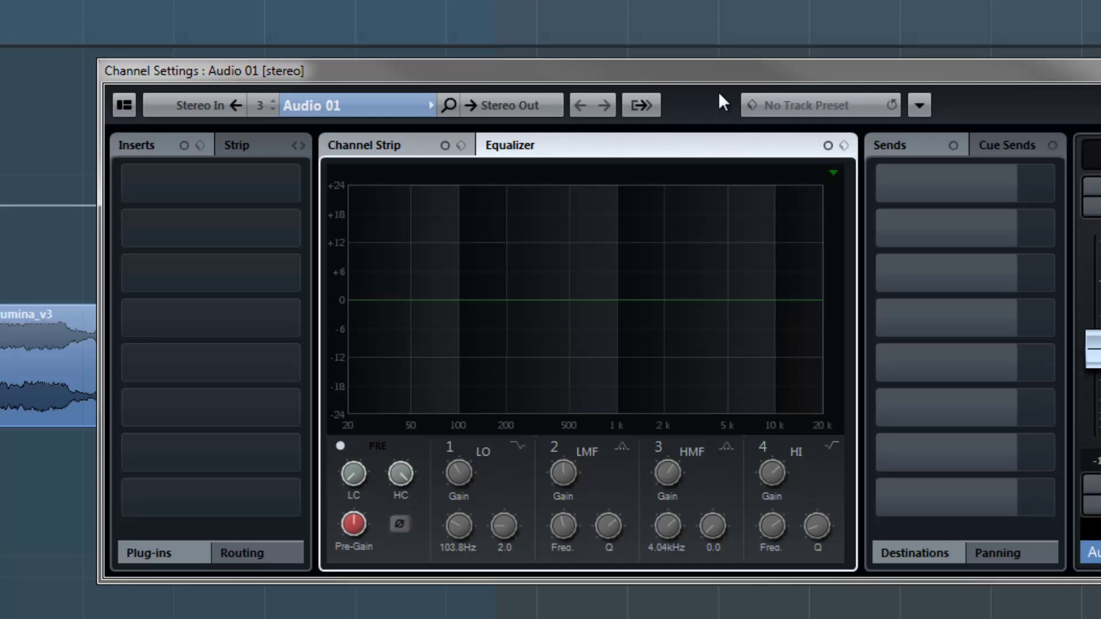
left_click_drag(724, 74, 676, 53)
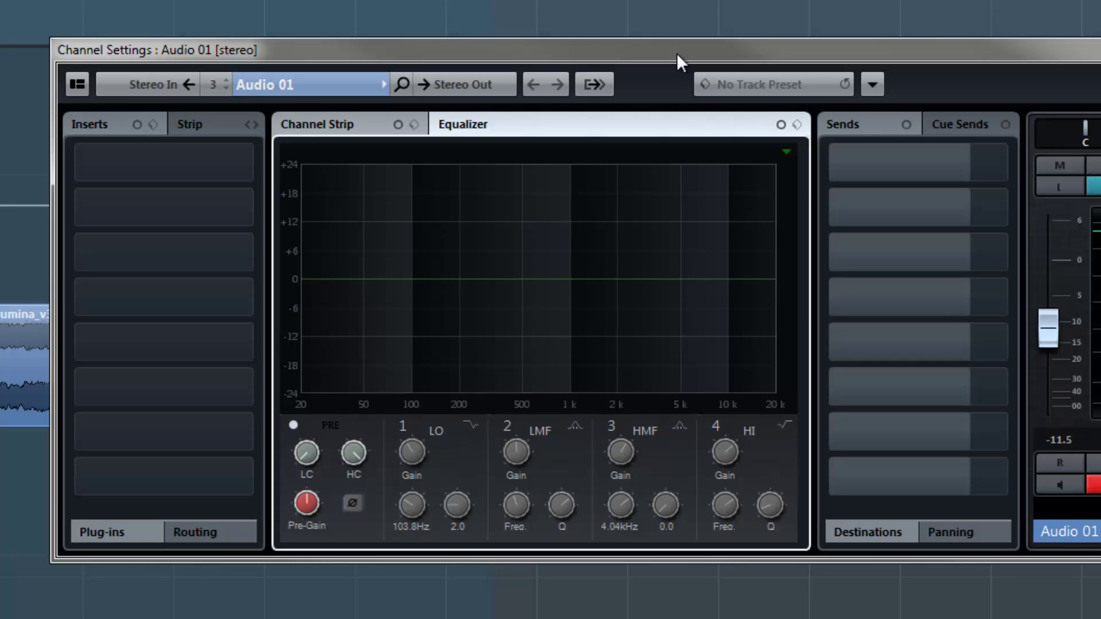
left_click_drag(674, 51, 659, 67)
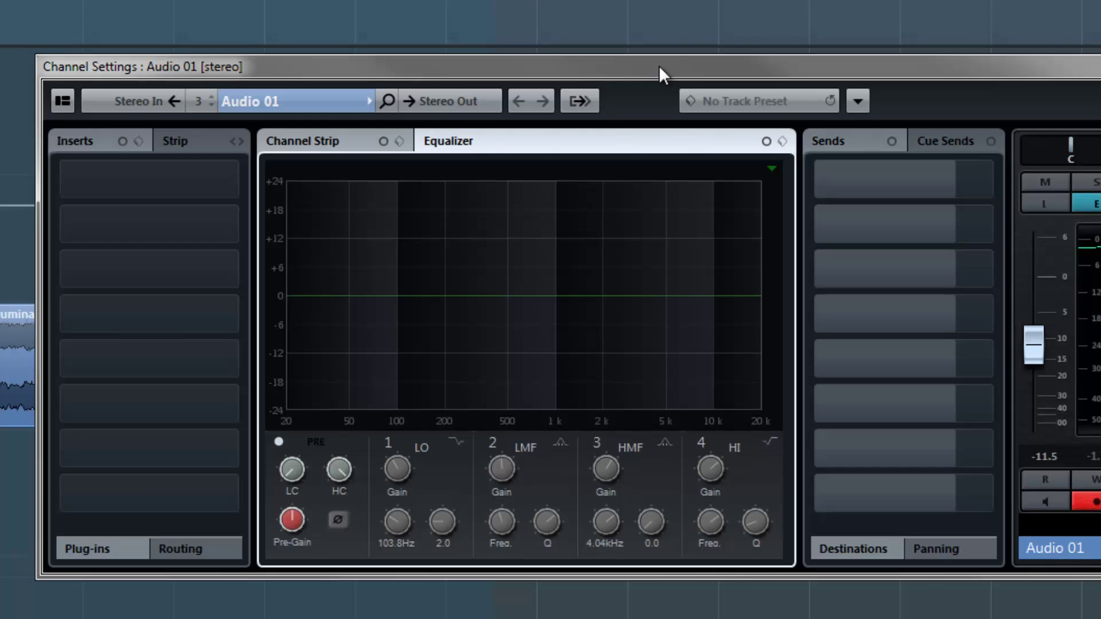